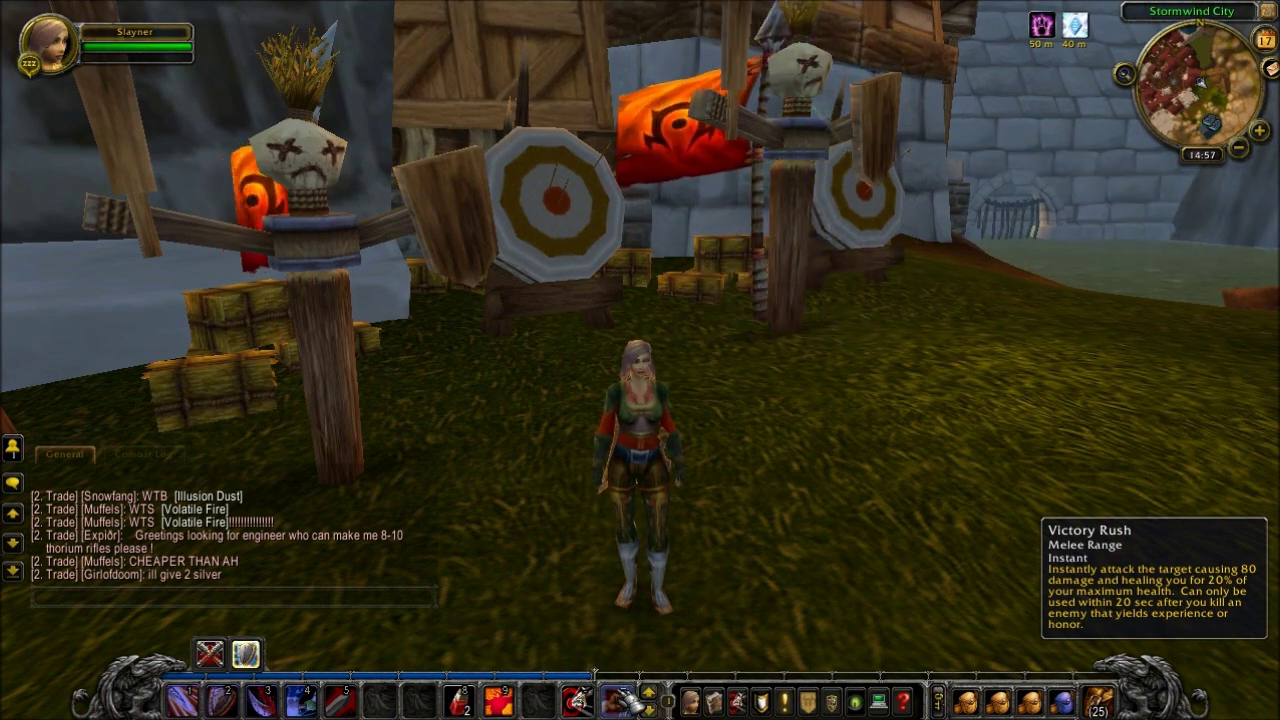
Step: Enable the Bottom Left Bar, Bottom Right Bar, Right Bar and Right Bar 2 action bars in the interface settings and return to the game
{"action": "key", "text": "Escape"}
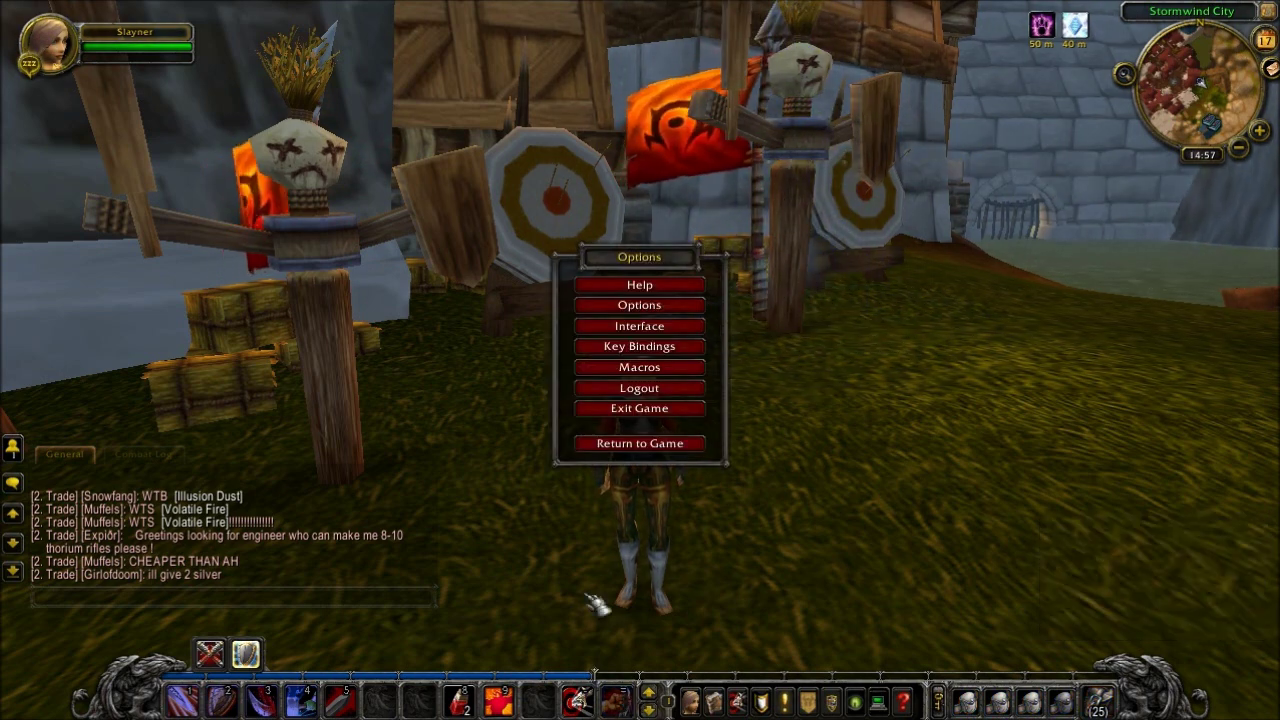
{"action": "left_click", "coordinate": [645, 333]}
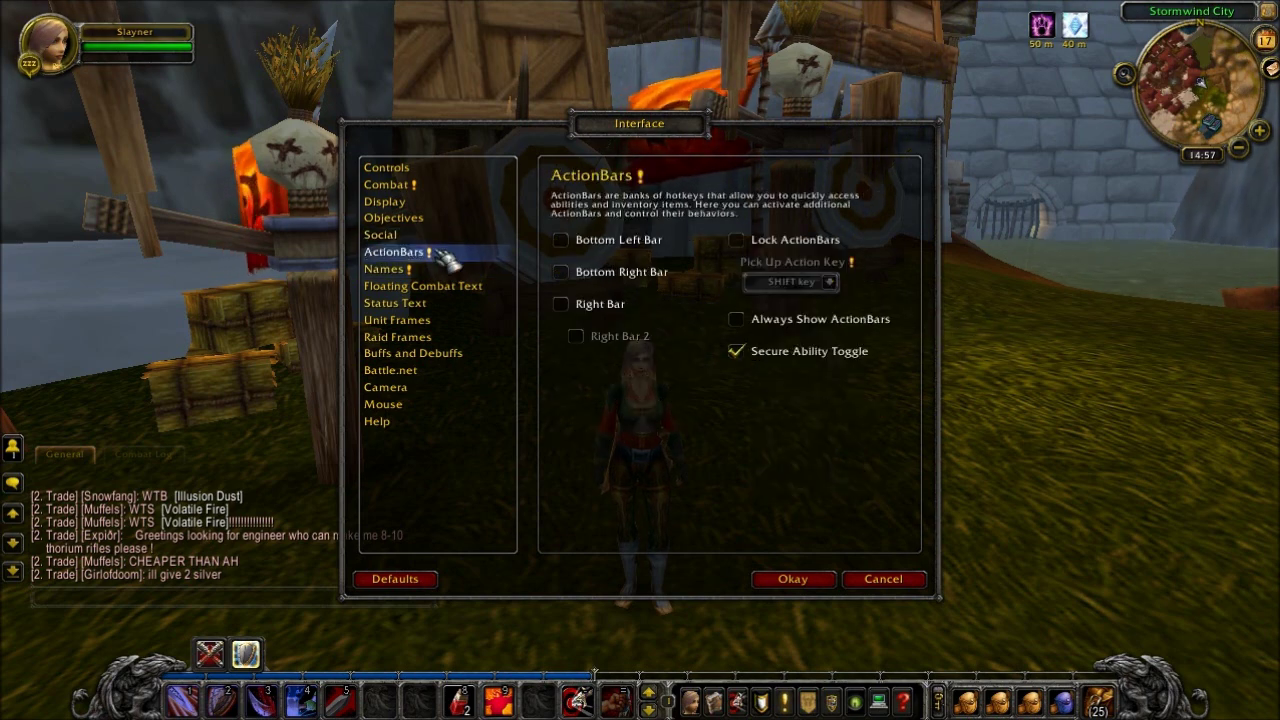
{"action": "left_click", "coordinate": [560, 240]}
{"action": "left_click", "coordinate": [560, 272]}
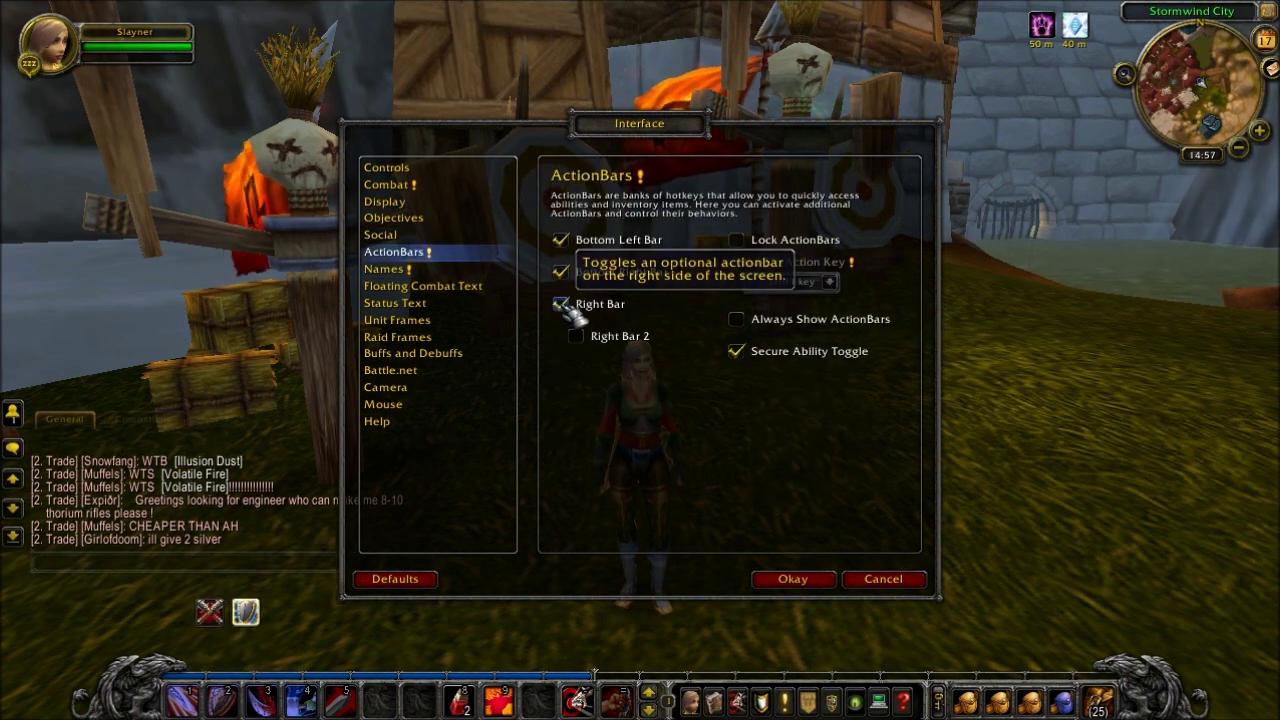
{"action": "left_click", "coordinate": [575, 336]}
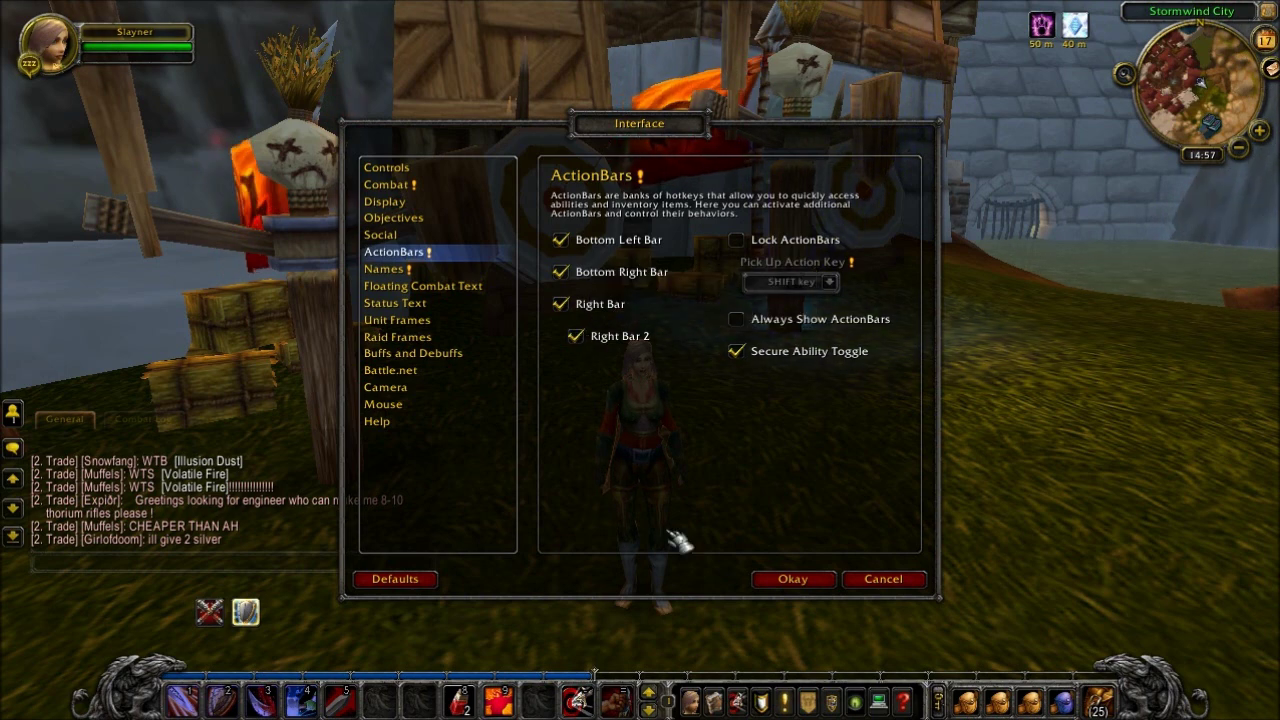
{"action": "left_click", "coordinate": [785, 580]}
{"action": "left_click", "coordinate": [675, 445]}
Step: Try the Taunt ability on the right-hand action bar and put it back in main bar slot 9
{"action": "left_click_drag", "start_coordinate": [500, 700], "coordinate": [1228, 216]}
{"action": "left_click_drag", "start_coordinate": [1239, 578], "coordinate": [505, 703]}
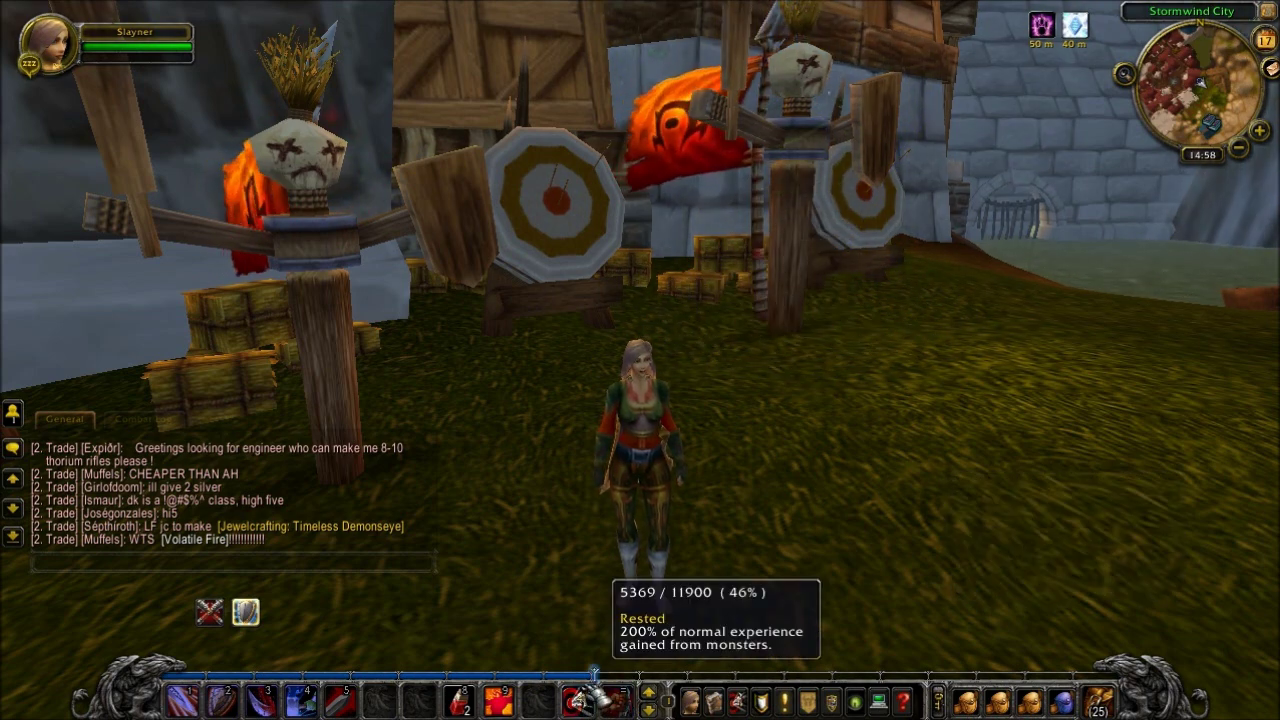
Step: Bind Action Button 11 to R and Action Button 12 to F, save the key bindings and return to the game
{"action": "key", "text": "Escape"}
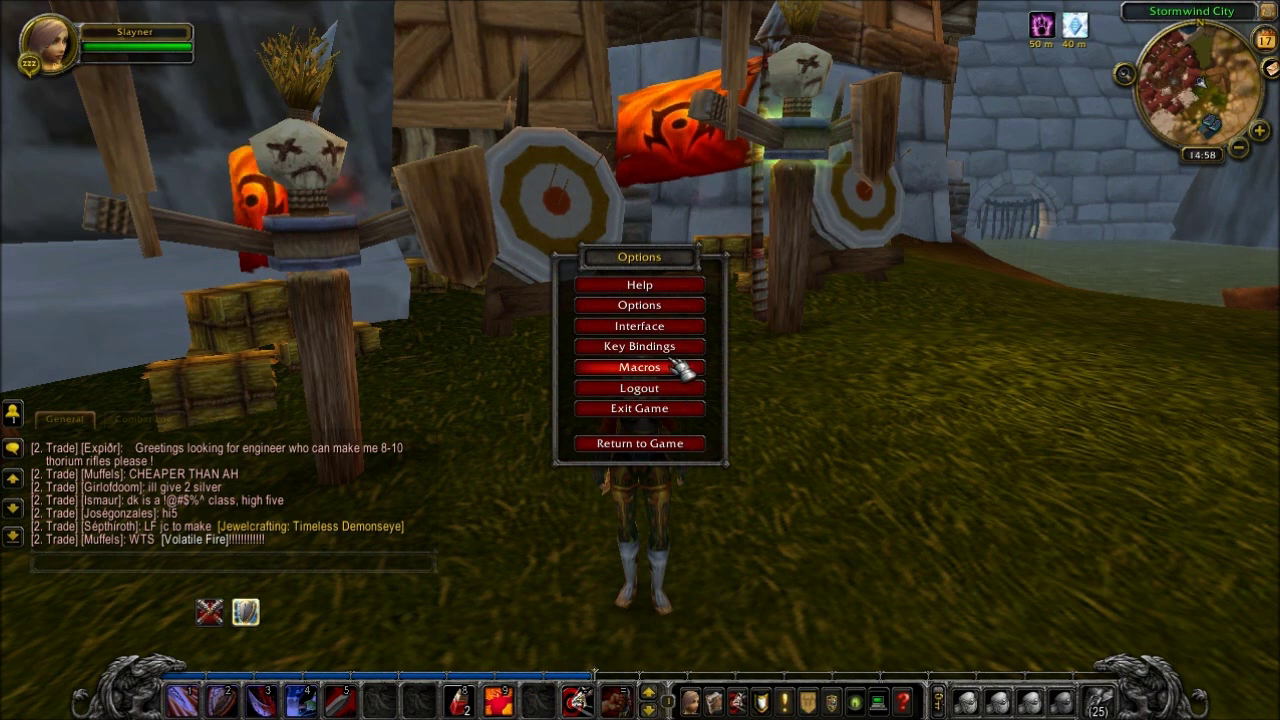
{"action": "left_click", "coordinate": [639, 346]}
{"action": "scroll", "coordinate": [609, 320], "scroll_direction": "up", "scroll_amount": 5}
{"action": "scroll", "coordinate": [660, 255], "scroll_direction": "down", "scroll_amount": 10}
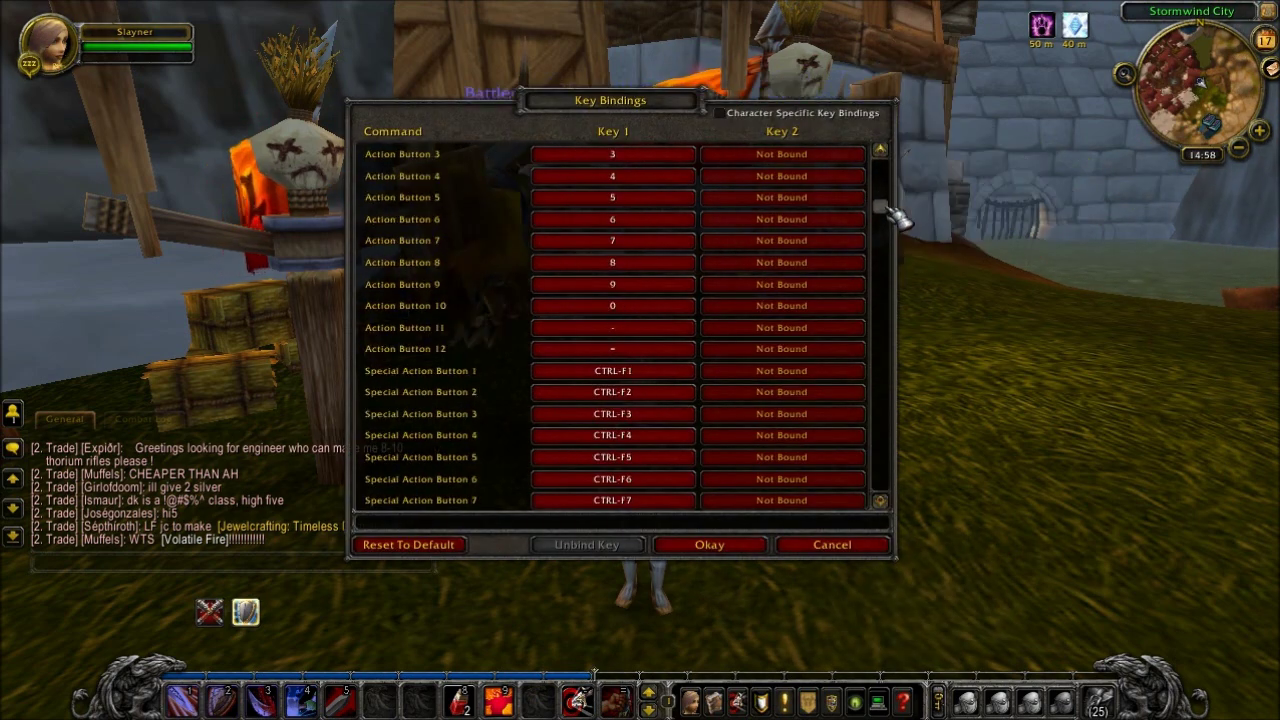
{"action": "scroll", "coordinate": [893, 213], "scroll_direction": "up", "scroll_amount": 2}
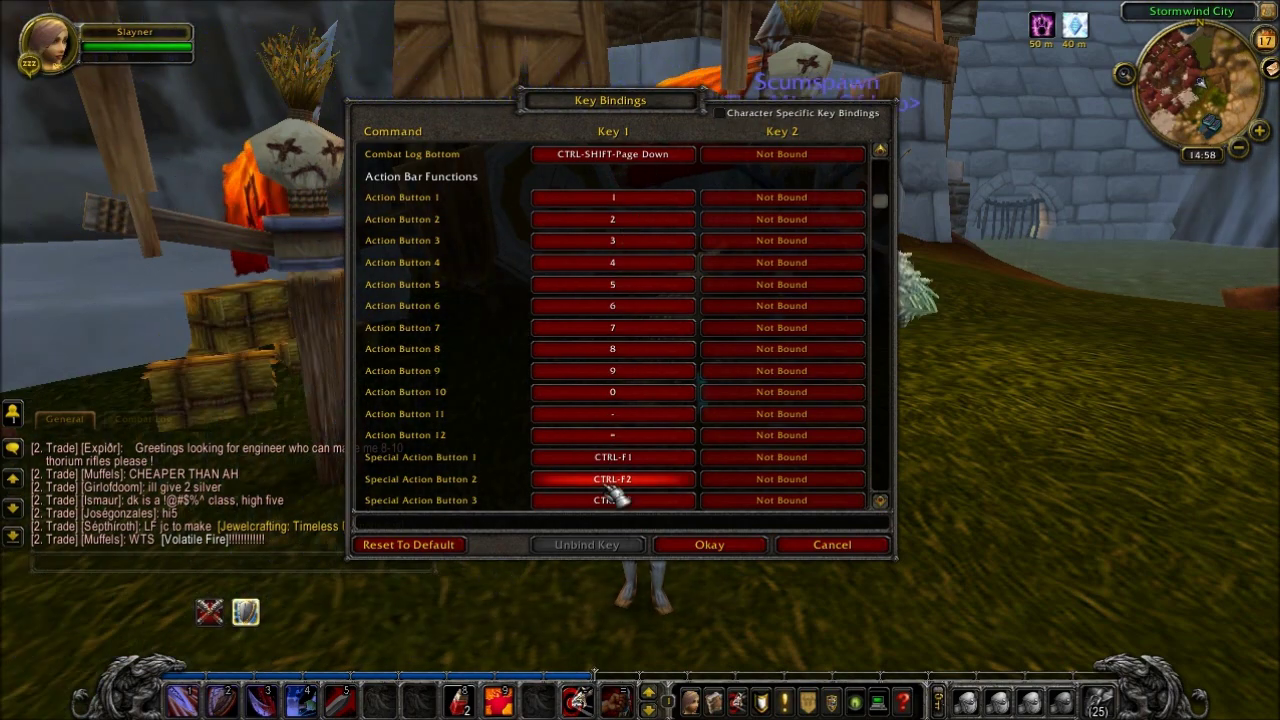
{"action": "left_click", "coordinate": [627, 416]}
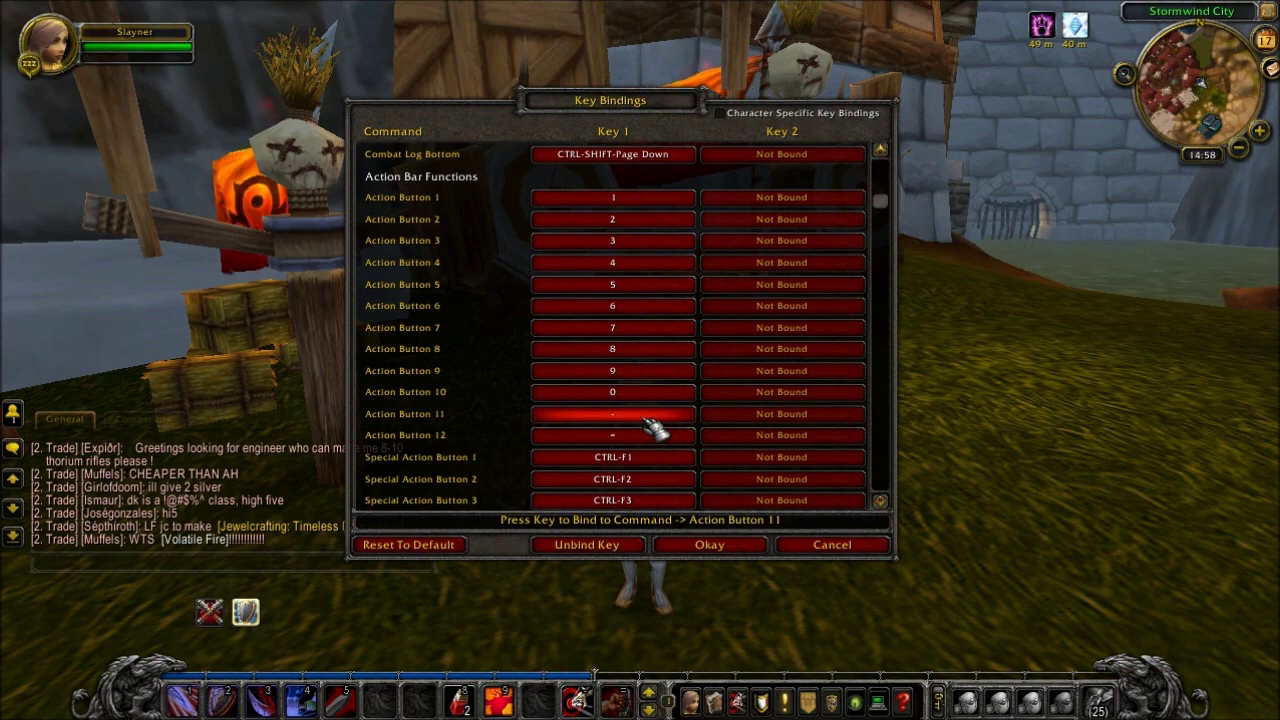
{"action": "key", "text": "r"}
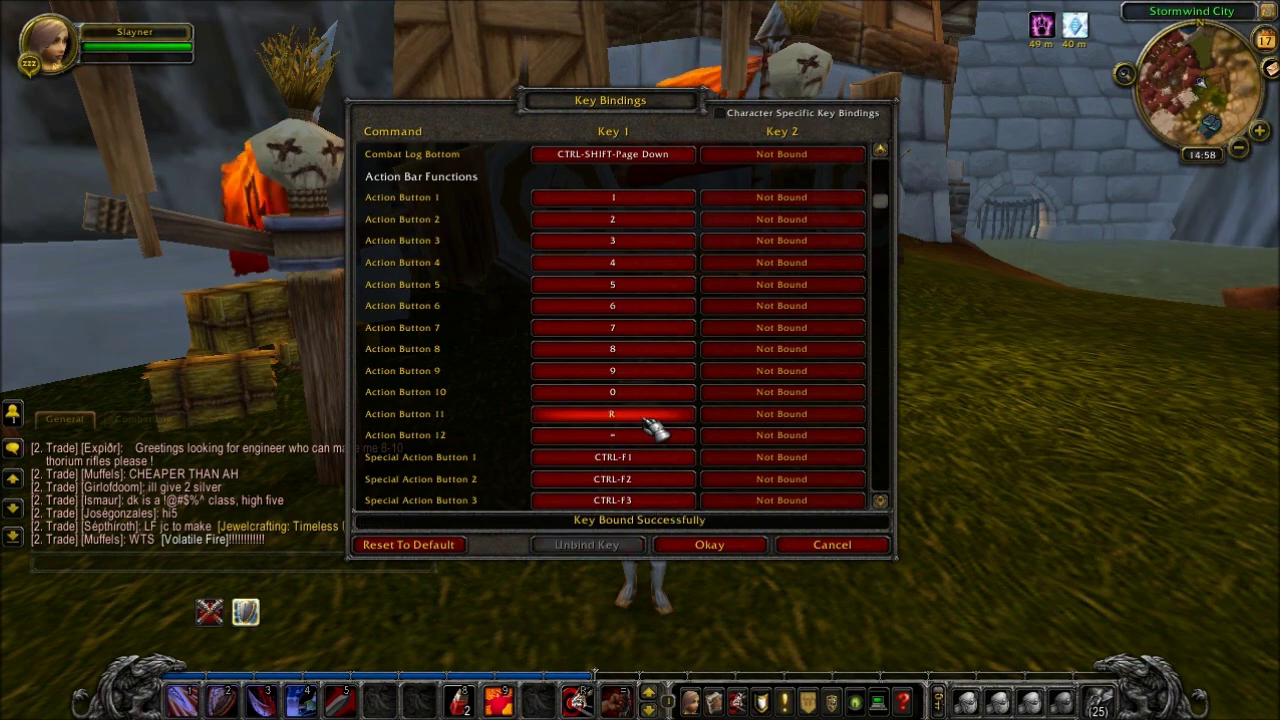
{"action": "left_click", "coordinate": [648, 436]}
{"action": "key", "text": "f"}
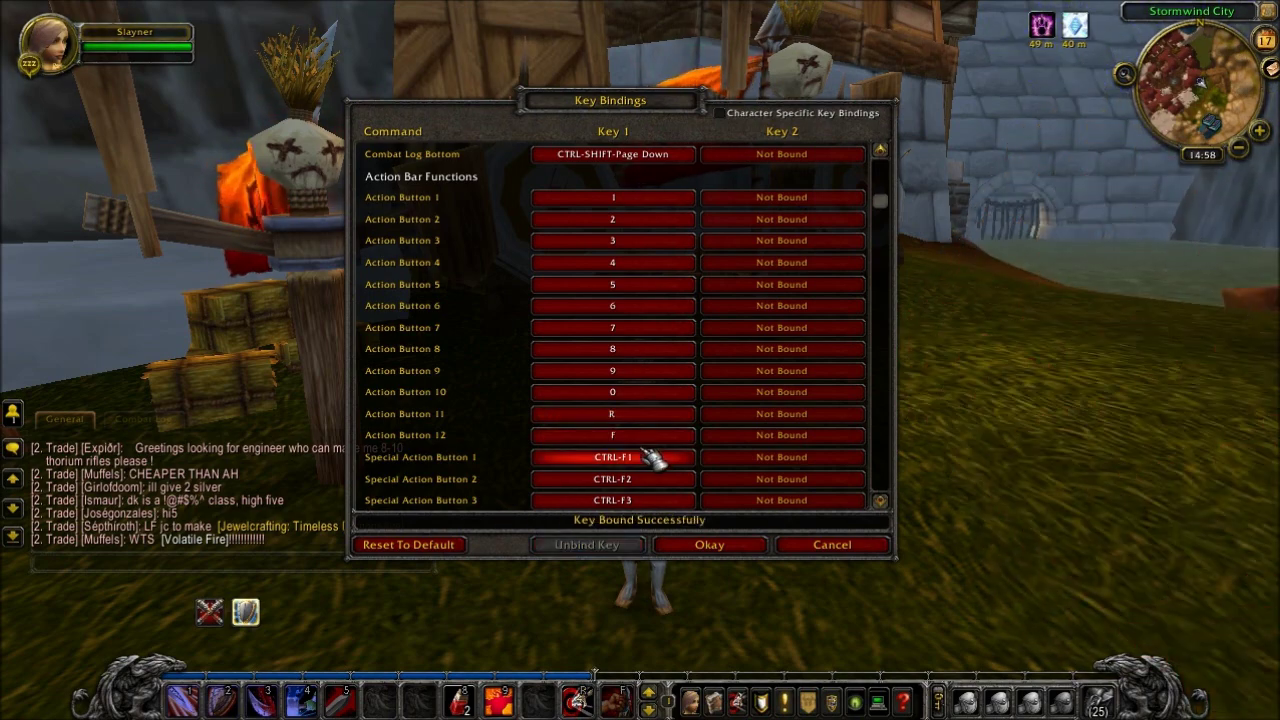
{"action": "left_click", "coordinate": [709, 548]}
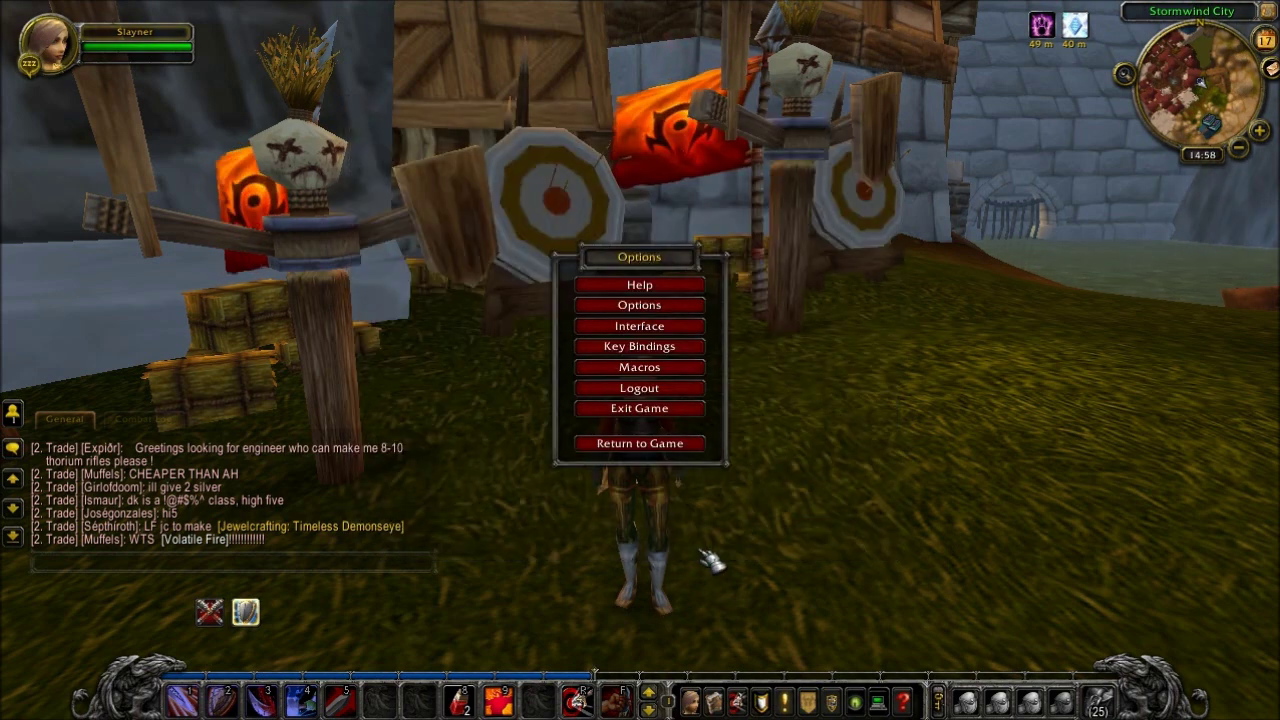
{"action": "left_click", "coordinate": [691, 450]}
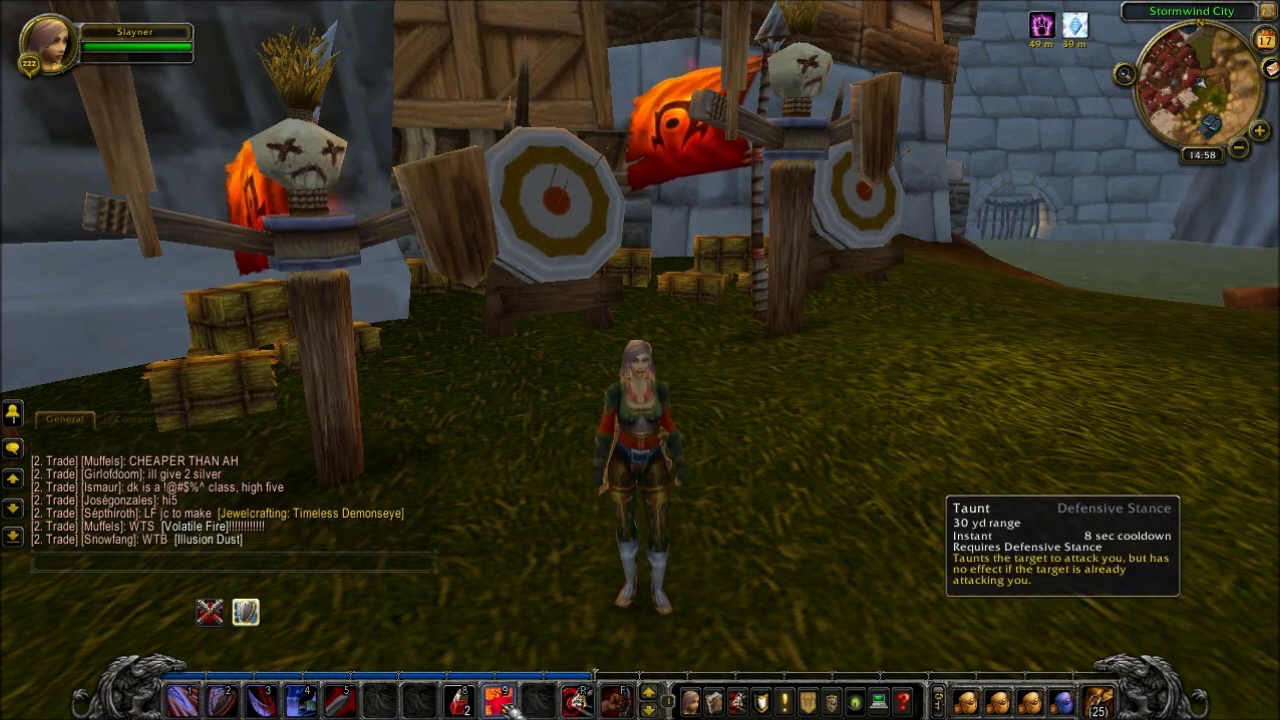
Step: Swap Taunt into main action bar slot 12 and place the displaced Victory Rush in slot 9
{"action": "left_click_drag", "start_coordinate": [504, 698], "coordinate": [611, 699]}
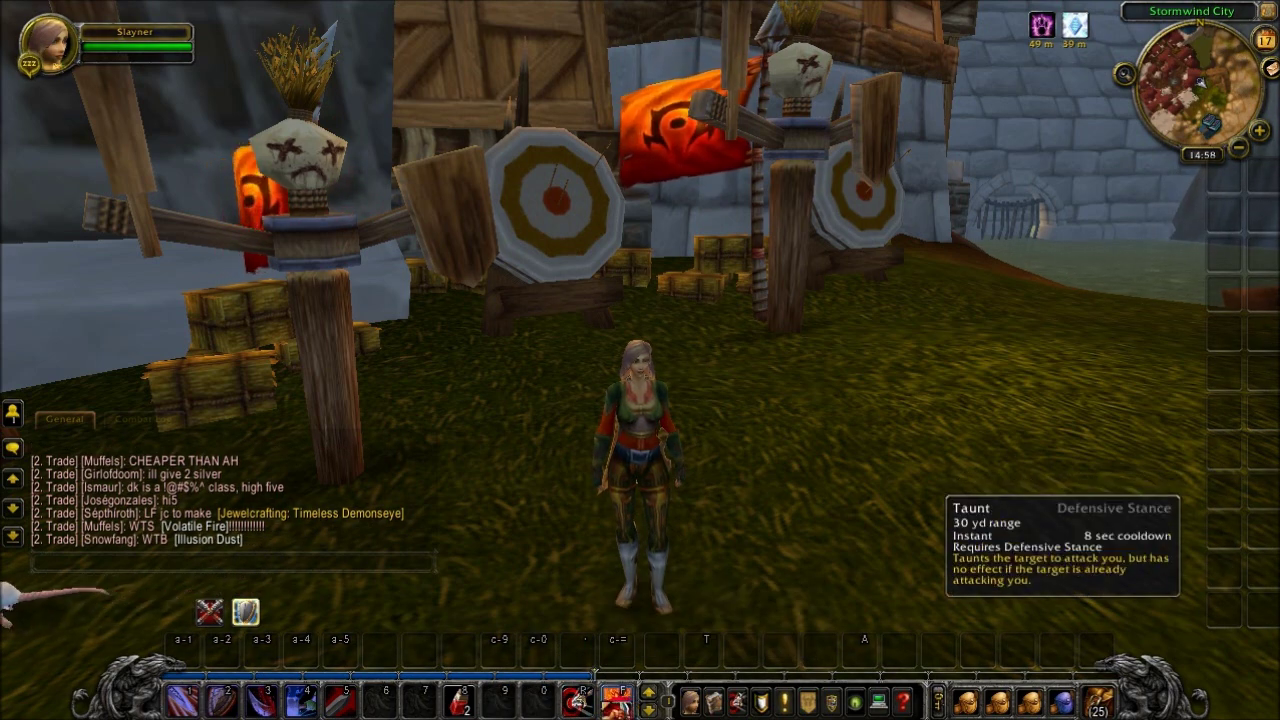
{"action": "left_click", "coordinate": [505, 701]}
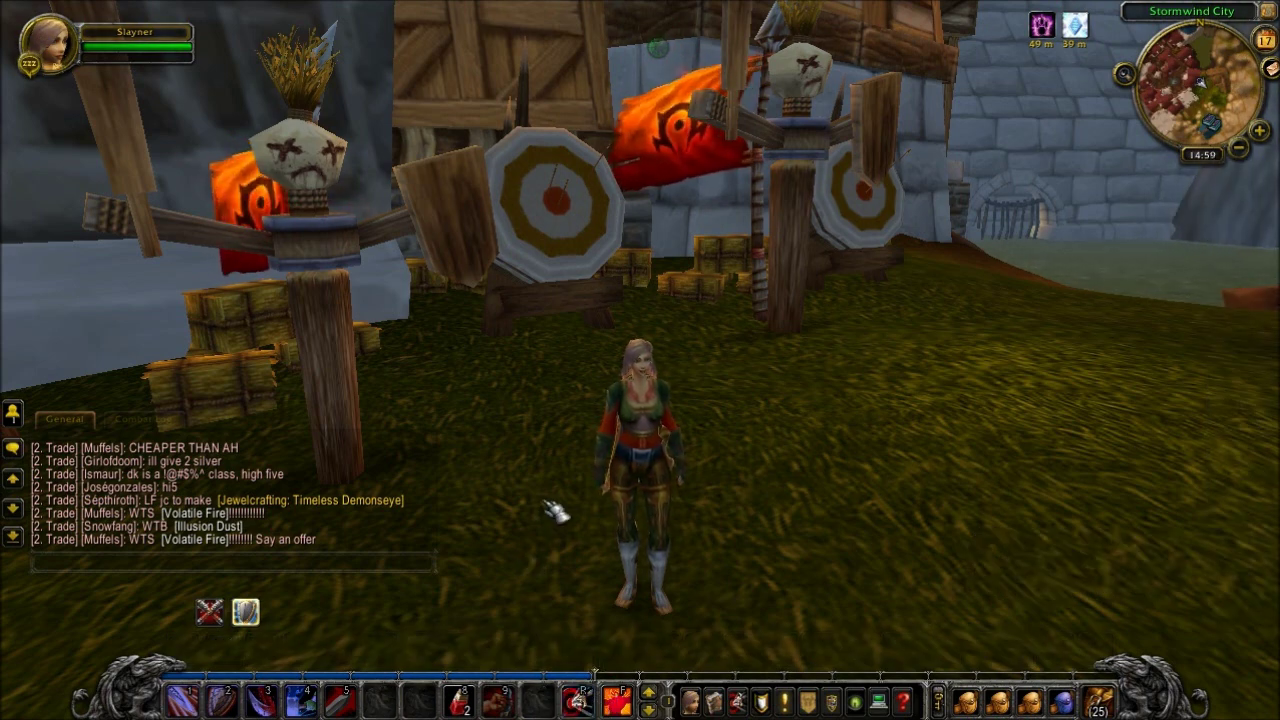
Step: Turn the character toward the nearest Training Dummy, target it, run up to it and attack
{"action": "left_click_drag", "start_coordinate": [529, 480], "coordinate": [370, 485]}
{"action": "key", "text": "w"}
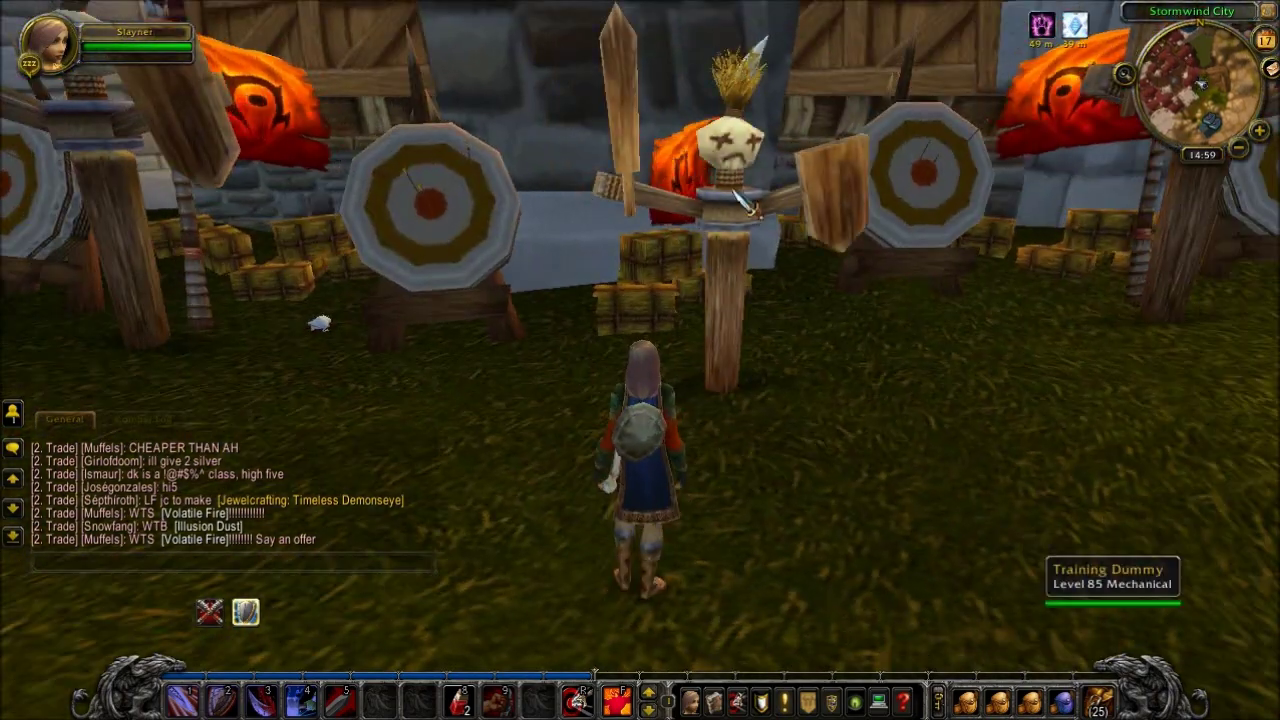
{"action": "key", "text": "Tab"}
{"action": "key", "text": "1"}
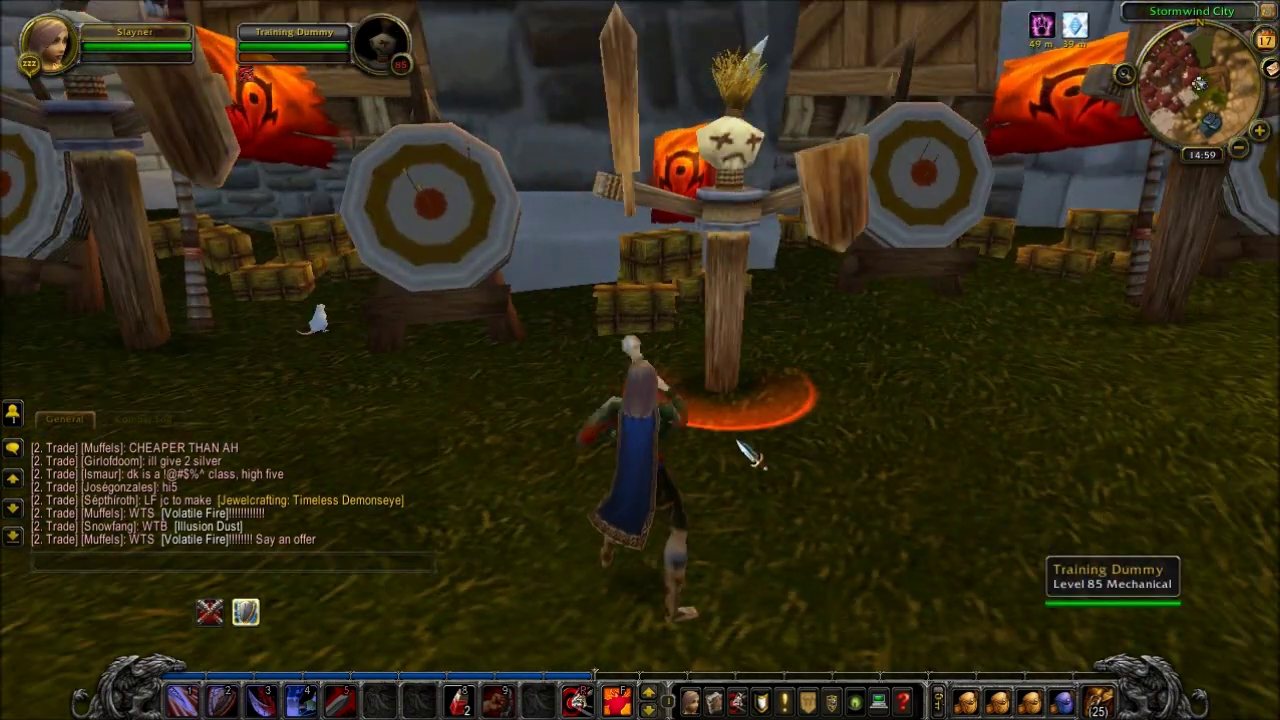
{"action": "key", "text": "w"}
{"action": "key", "text": "a"}
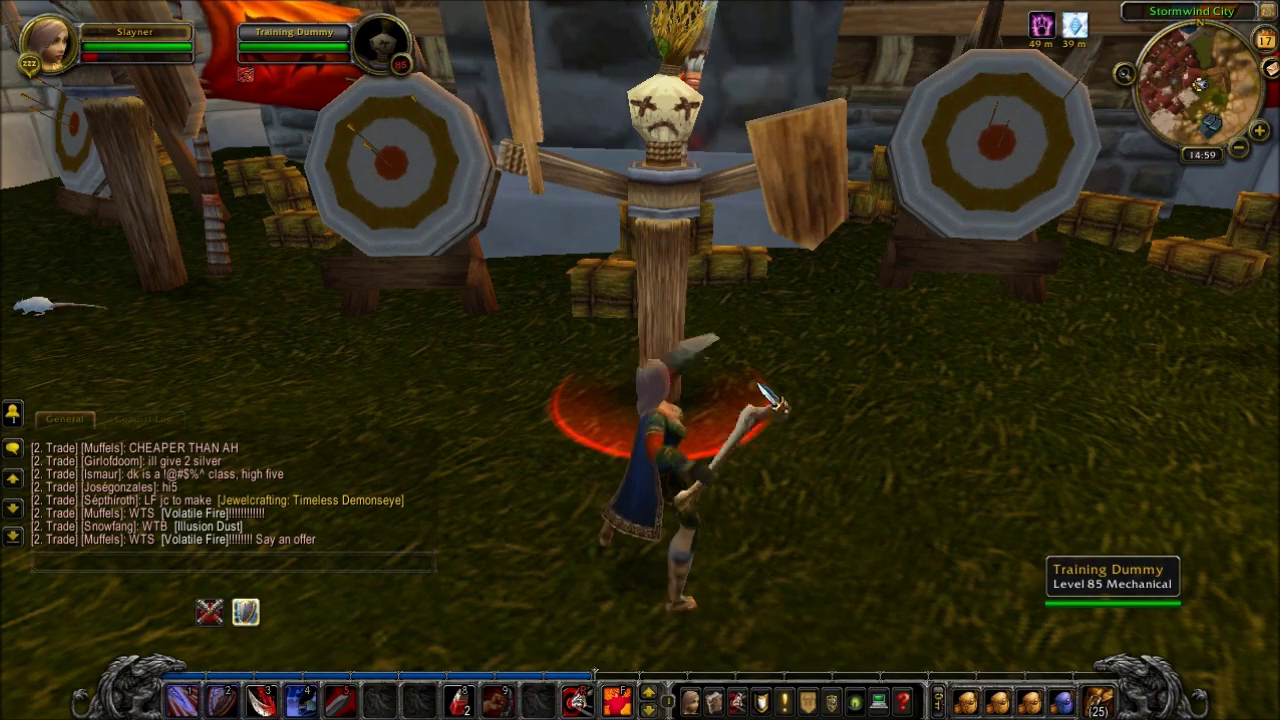
{"action": "left_click_drag", "start_coordinate": [738, 418], "coordinate": [708, 404]}
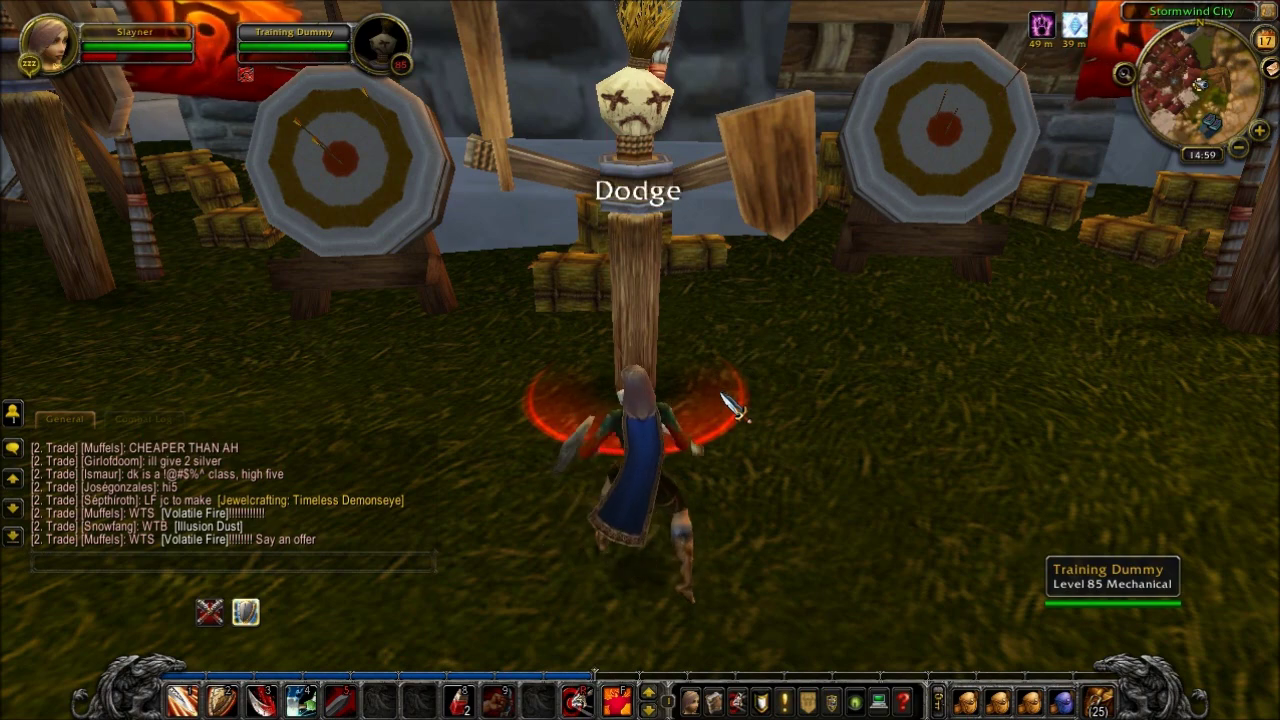
Step: Target the neighbouring Raider's Training Dummy, then switch the attack back to the nearest Training Dummy
{"action": "key", "text": "d"}
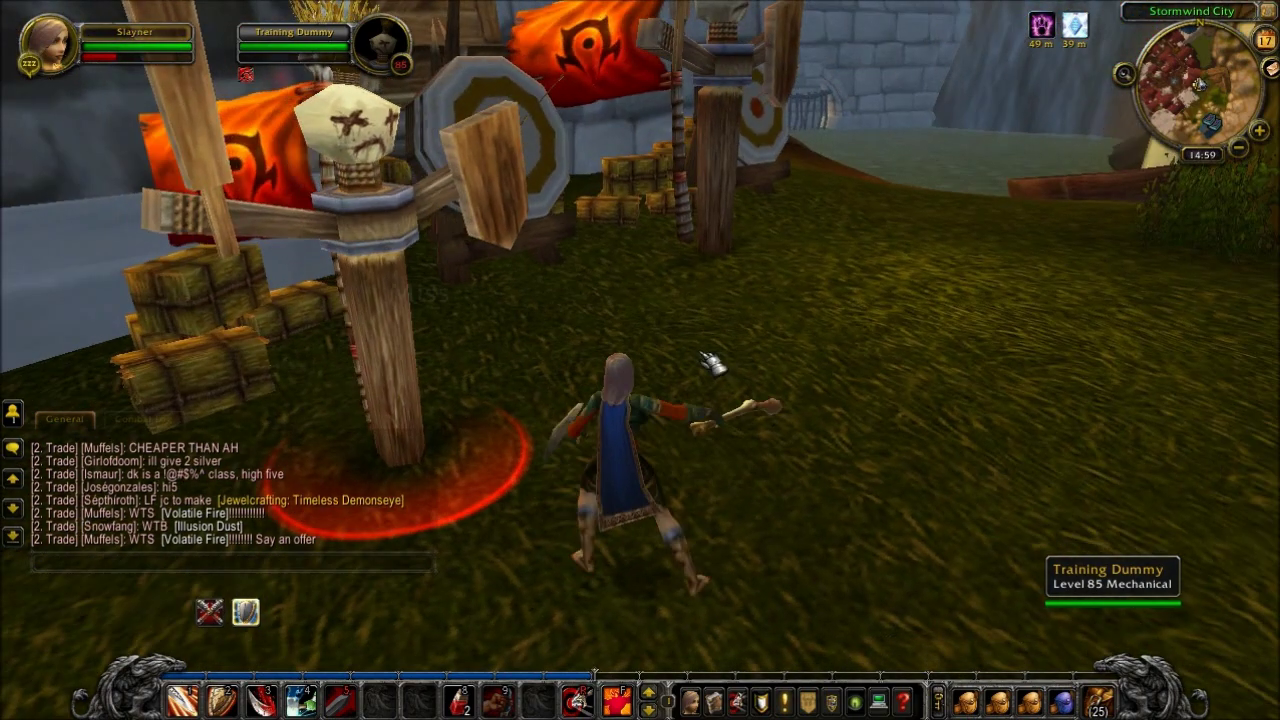
{"action": "left_click", "coordinate": [720, 165]}
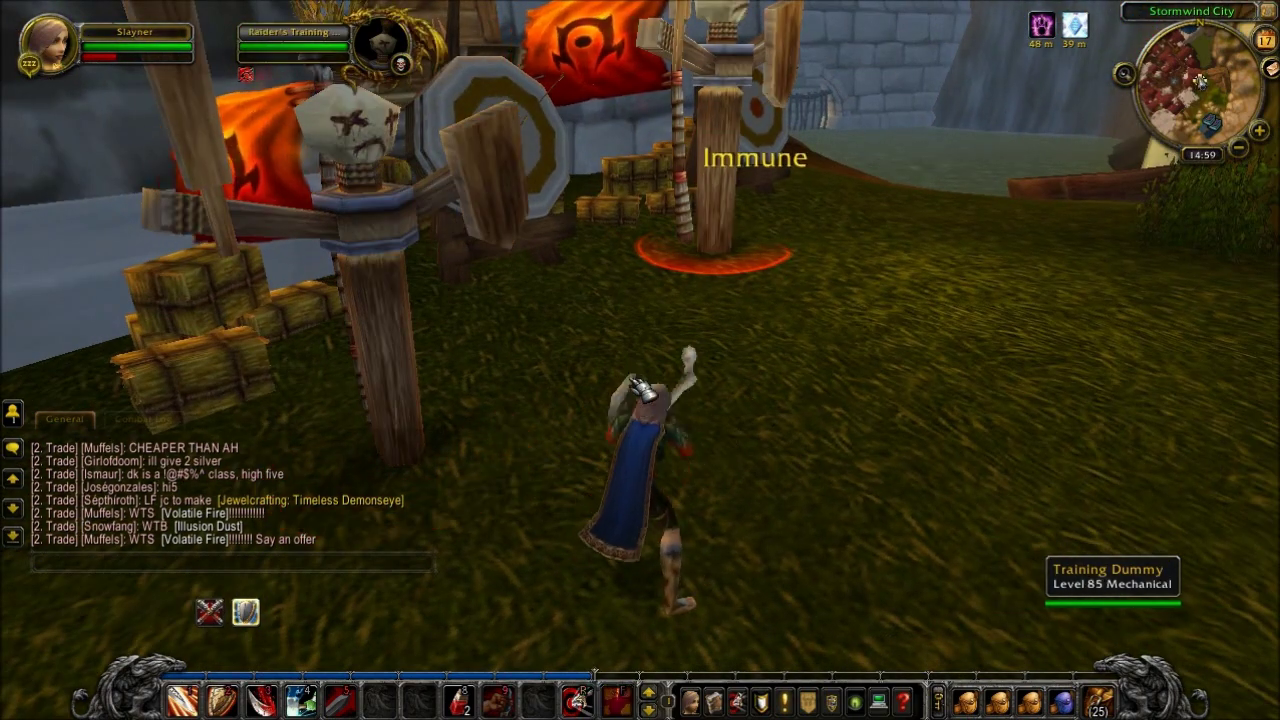
{"action": "right_click", "coordinate": [350, 140]}
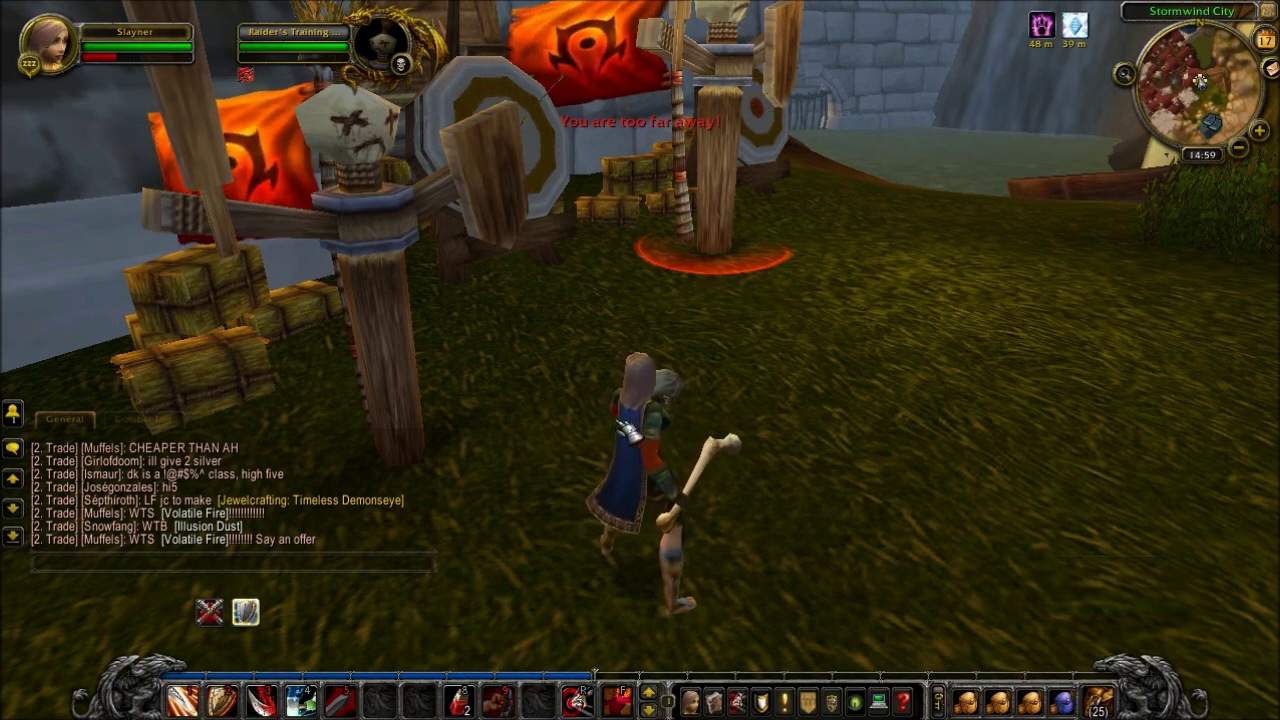
{"action": "key", "text": "a"}
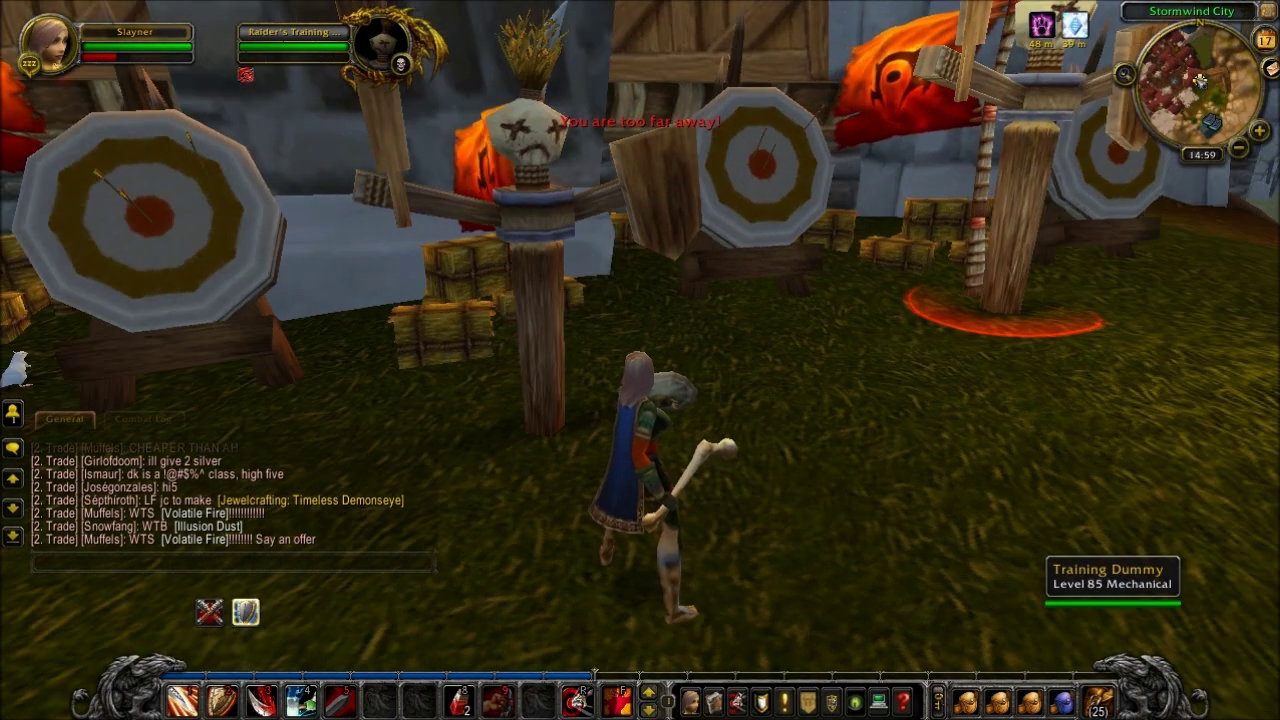
{"action": "right_click", "coordinate": [545, 290]}
{"action": "key", "text": "a"}
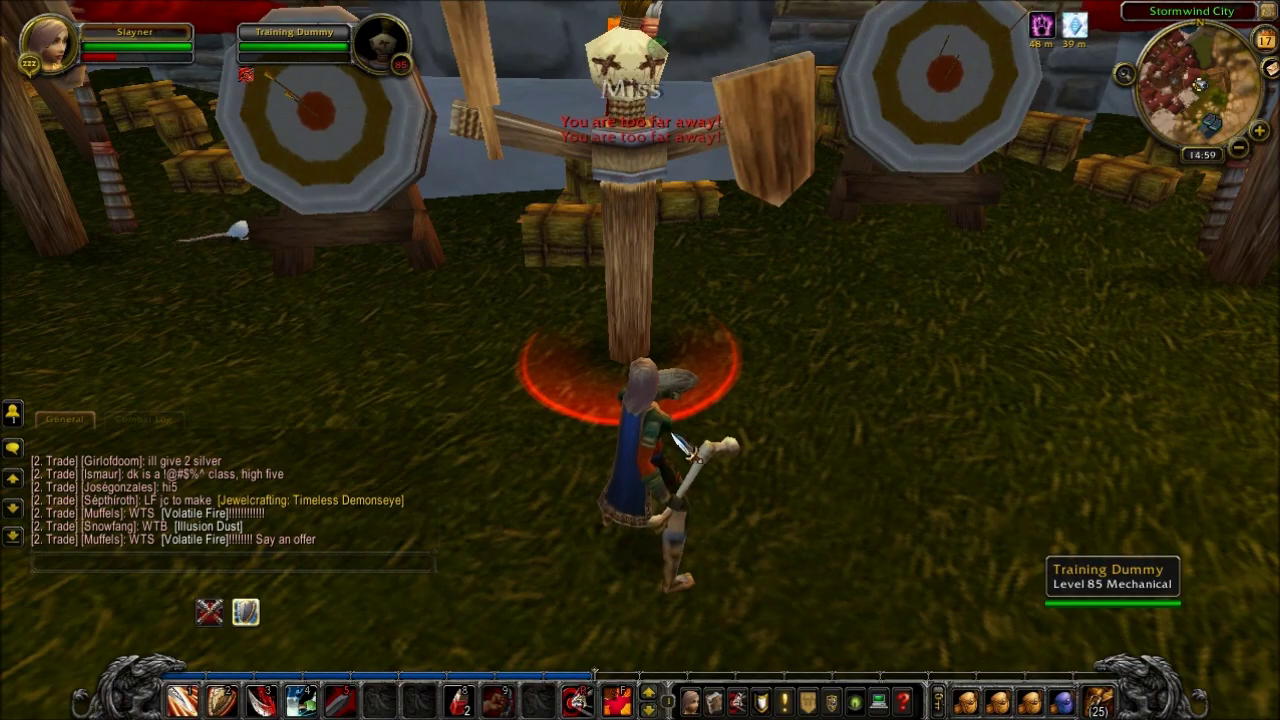
Step: Back away from the dummies, target the Raider's Training Dummy and try attacking it from a distance
{"action": "key", "text": "s"}
{"action": "key", "text": "a"}
{"action": "key", "text": "d"}
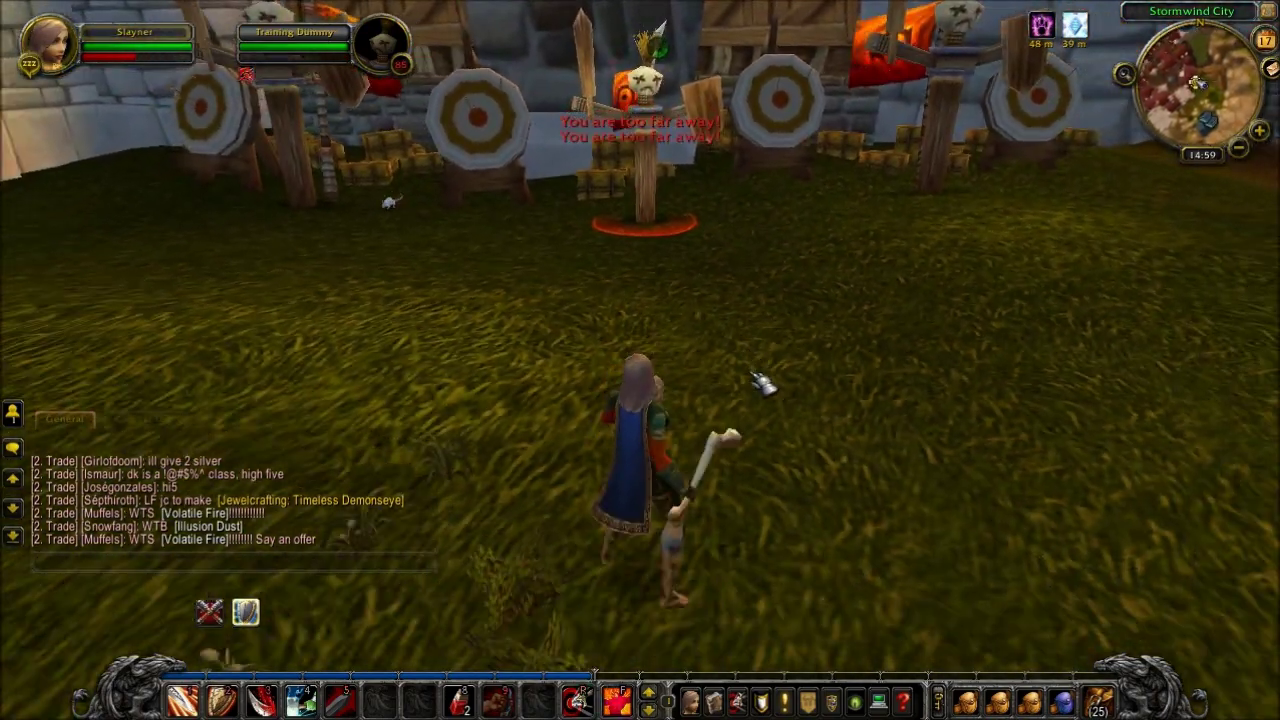
{"action": "key", "text": "d"}
{"action": "right_click", "coordinate": [652, 155]}
{"action": "key", "text": "e"}
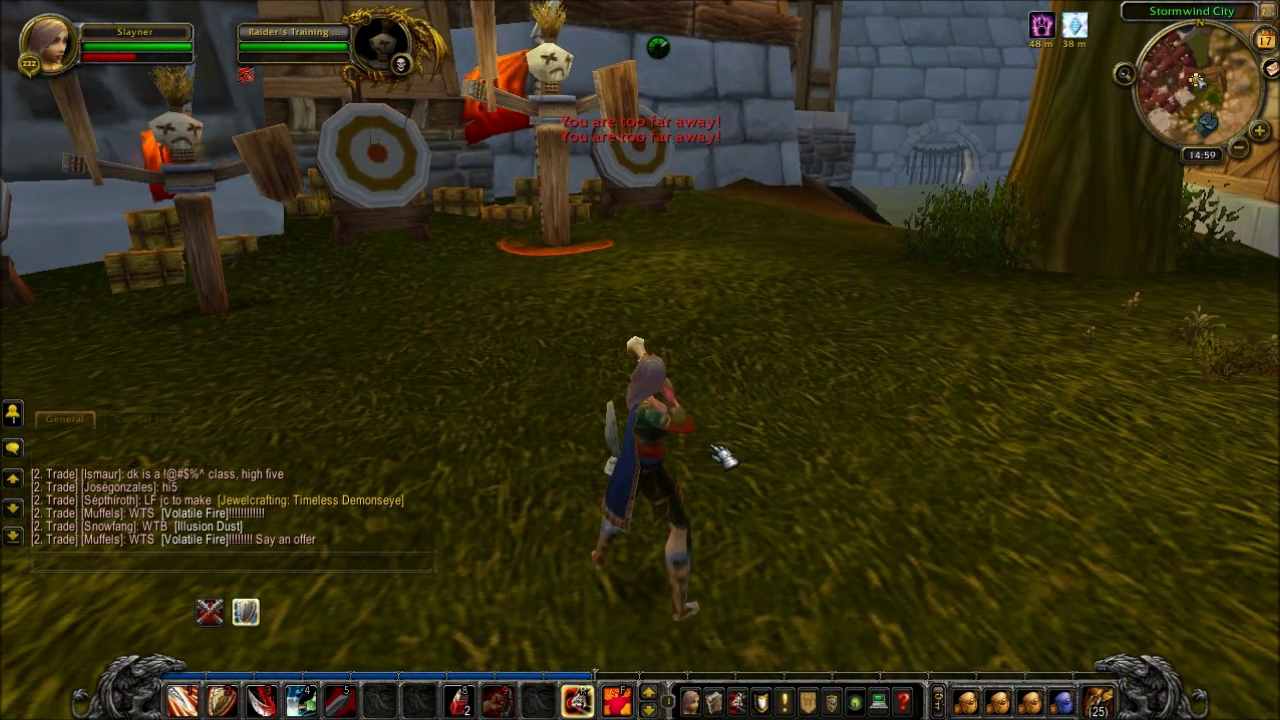
{"action": "key", "text": "1"}
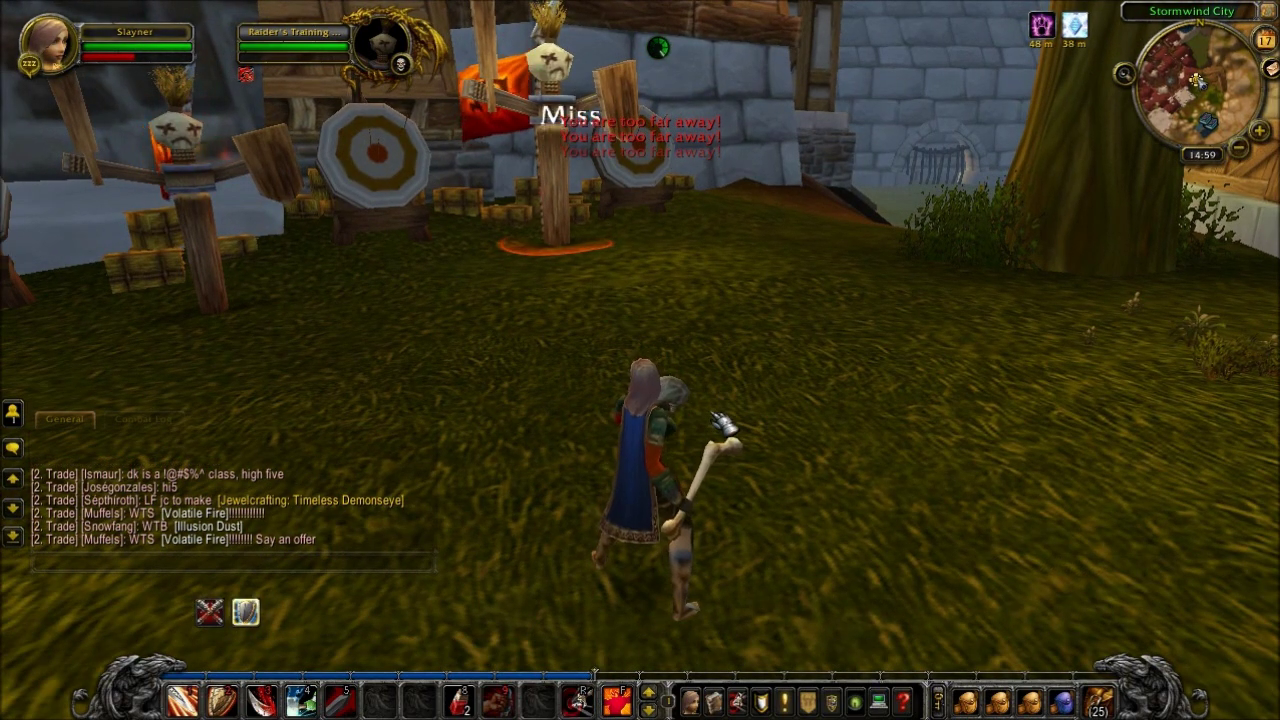
{"action": "left_click_drag", "start_coordinate": [724, 424], "coordinate": [627, 430]}
{"action": "key", "text": "1"}
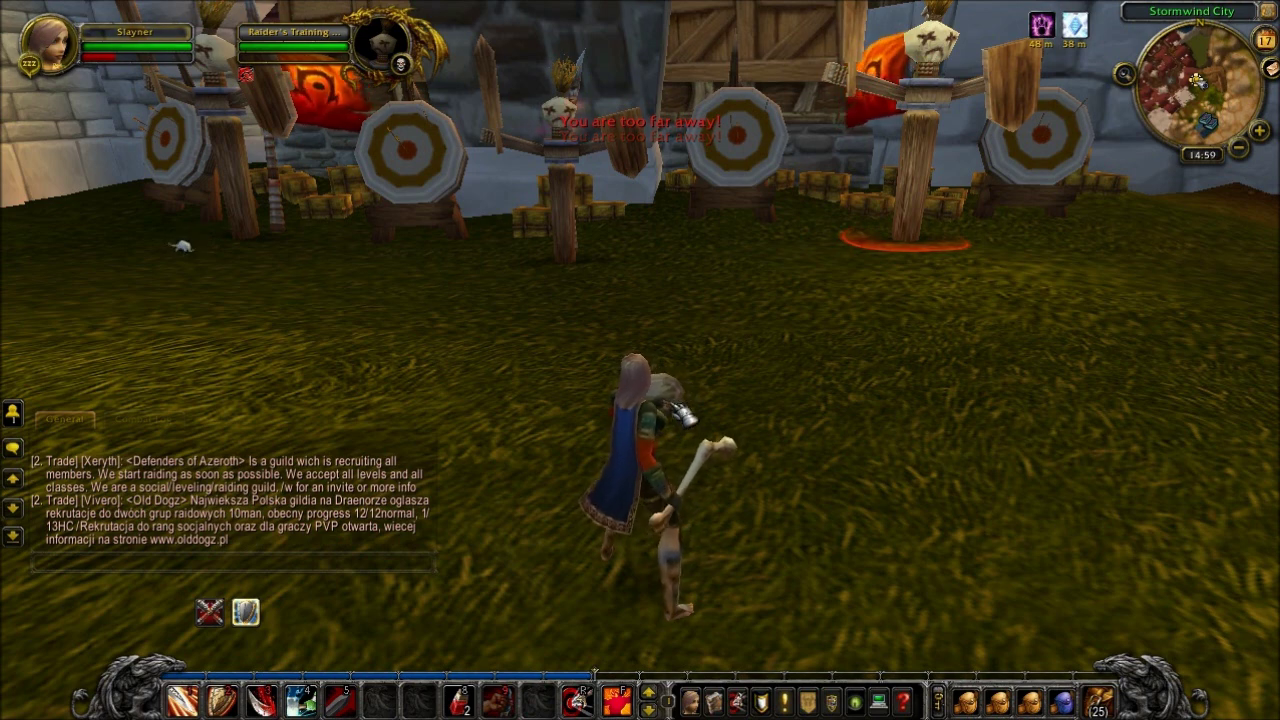
Step: Move the ability from main bar slot 3 to the third slot of the bottom left bar, then approach the dummies and clear the target
{"action": "left_click_drag", "start_coordinate": [262, 698], "coordinate": [262, 653]}
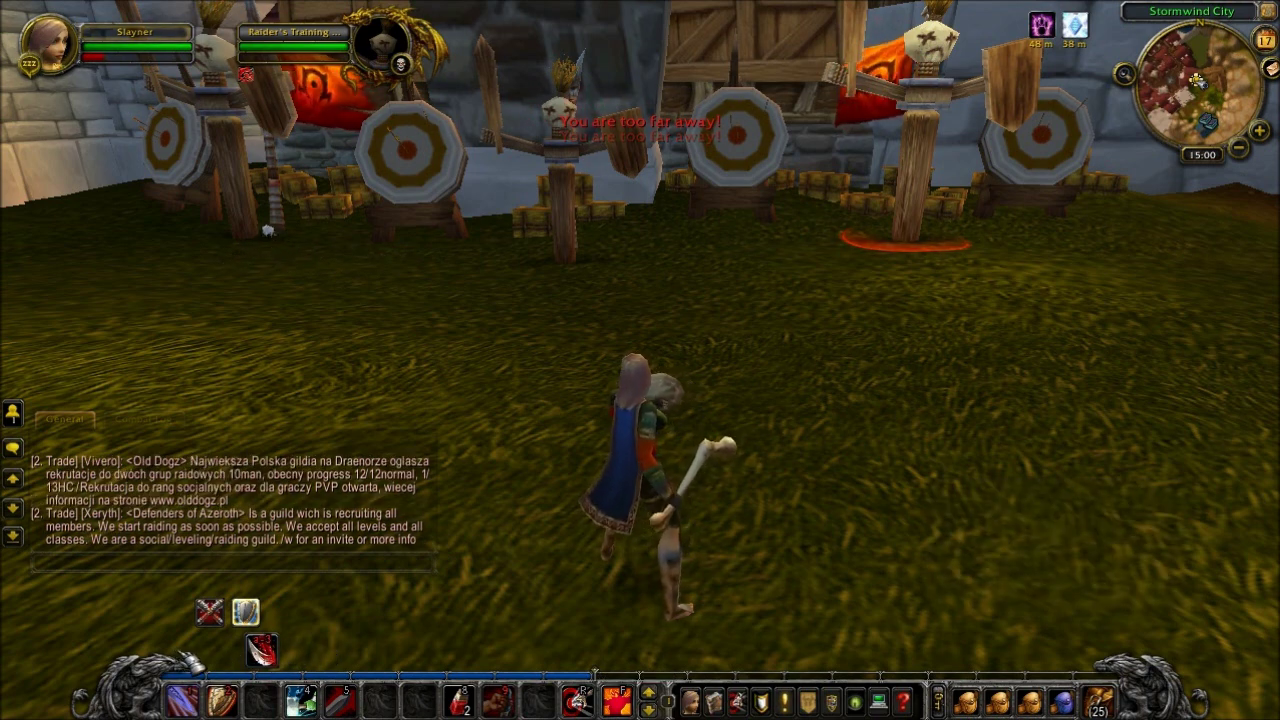
{"action": "key", "text": "w"}
{"action": "key", "text": "q"}
{"action": "left_click", "coordinate": [468, 394]}
Step: Examine the BottomLeft Action Button assignments under MultiActionBar Bindings in the key bindings, and return to the game without changes
{"action": "key", "text": "Escape"}
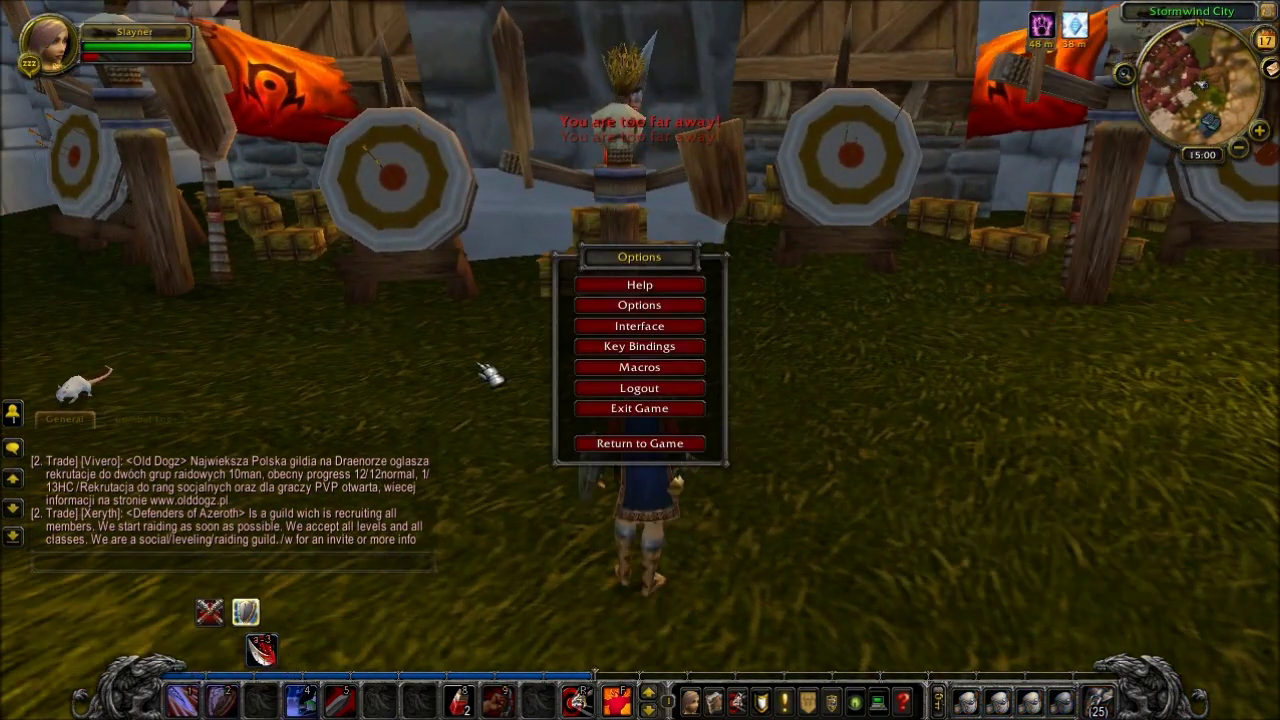
{"action": "left_click", "coordinate": [668, 345]}
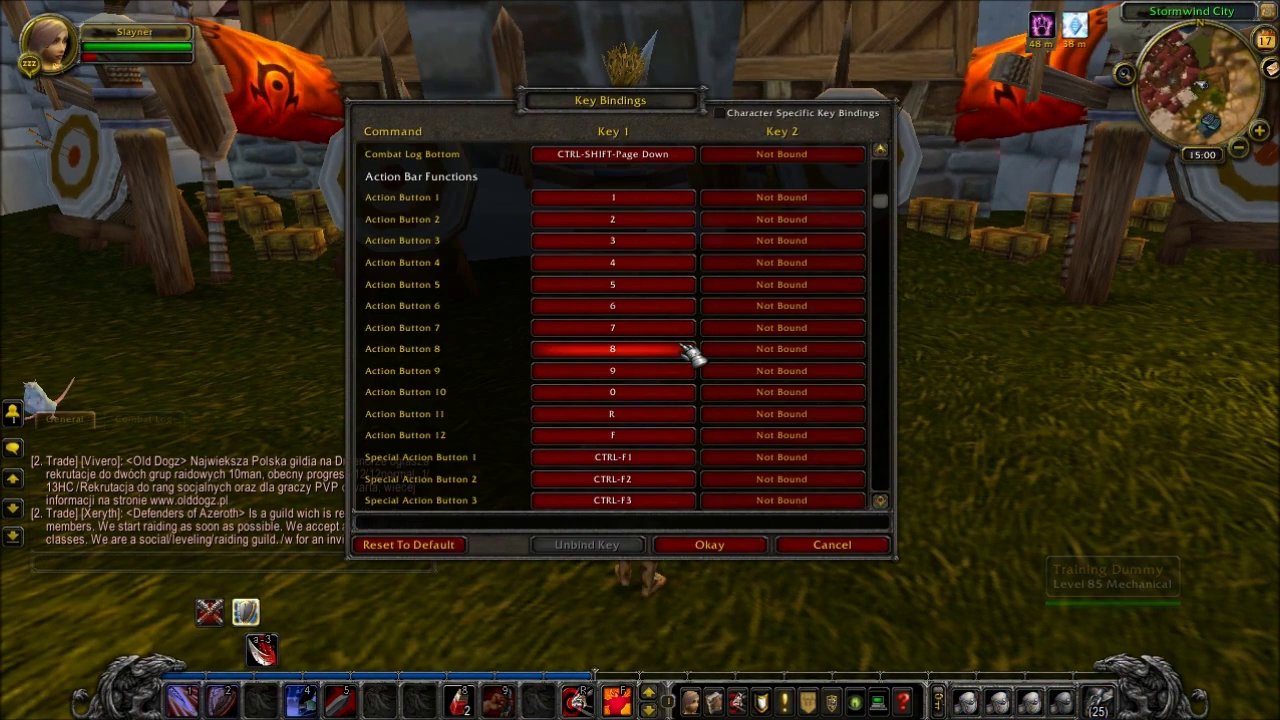
{"action": "scroll", "coordinate": [622, 268], "scroll_direction": "down", "scroll_amount": 3}
{"action": "scroll", "coordinate": [622, 268], "scroll_direction": "down", "scroll_amount": 10}
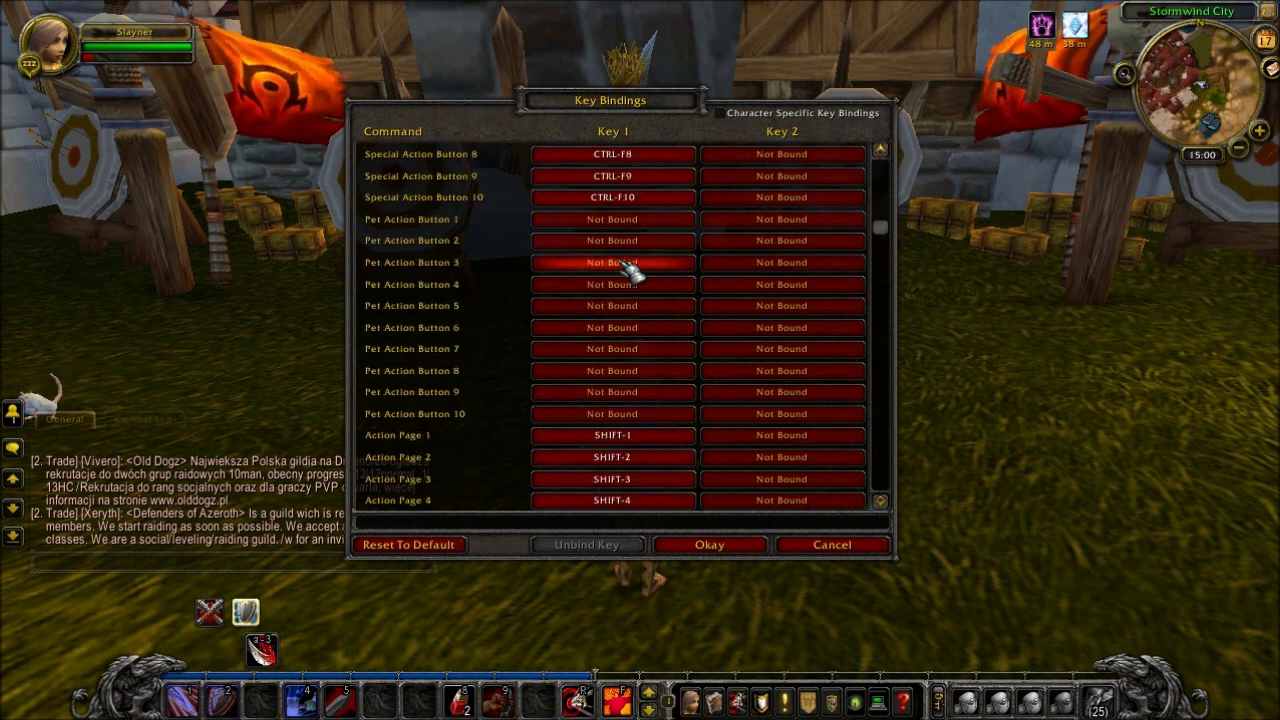
{"action": "scroll", "coordinate": [622, 265], "scroll_direction": "down", "scroll_amount": 12}
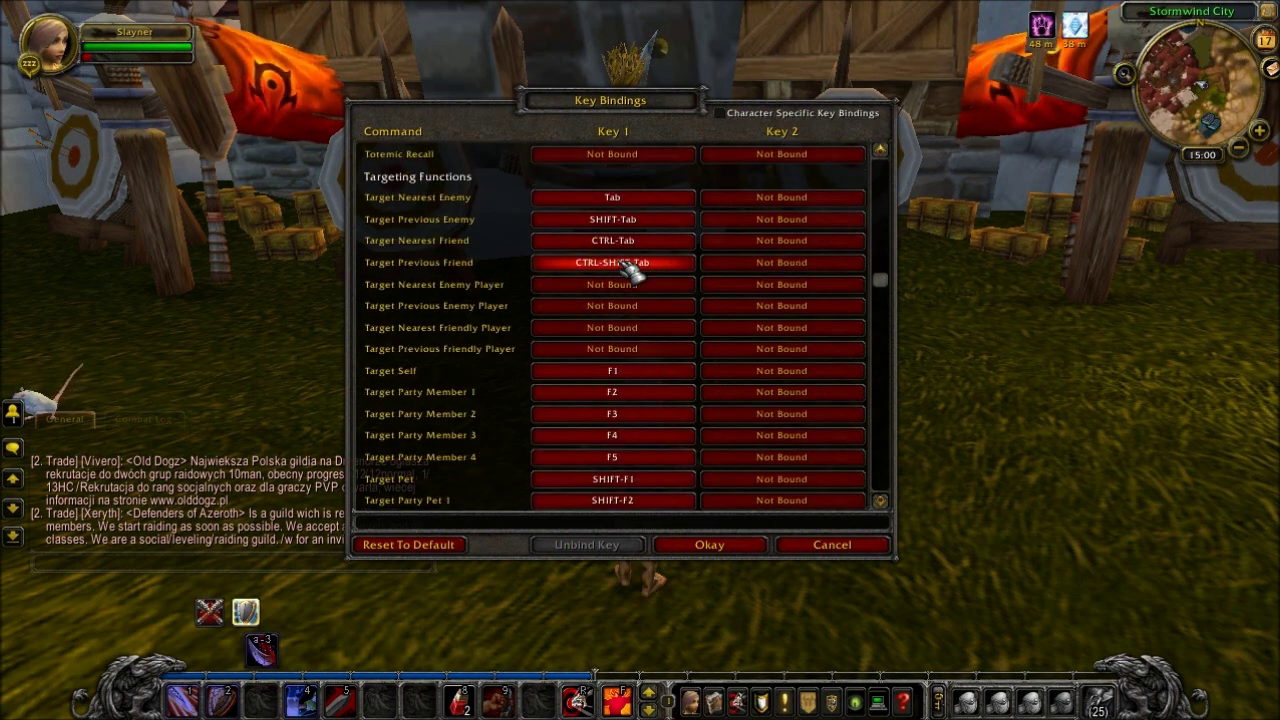
{"action": "scroll", "coordinate": [637, 287], "scroll_direction": "down", "scroll_amount": 12}
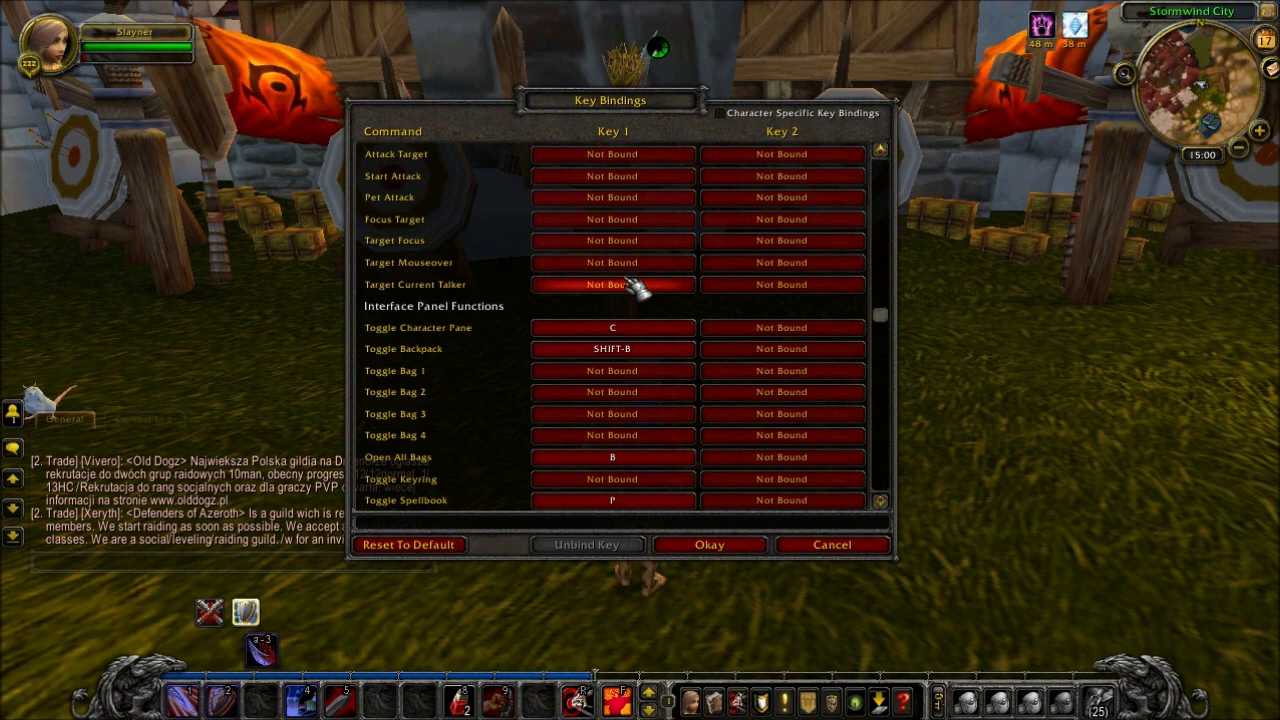
{"action": "scroll", "coordinate": [637, 287], "scroll_direction": "down", "scroll_amount": 12}
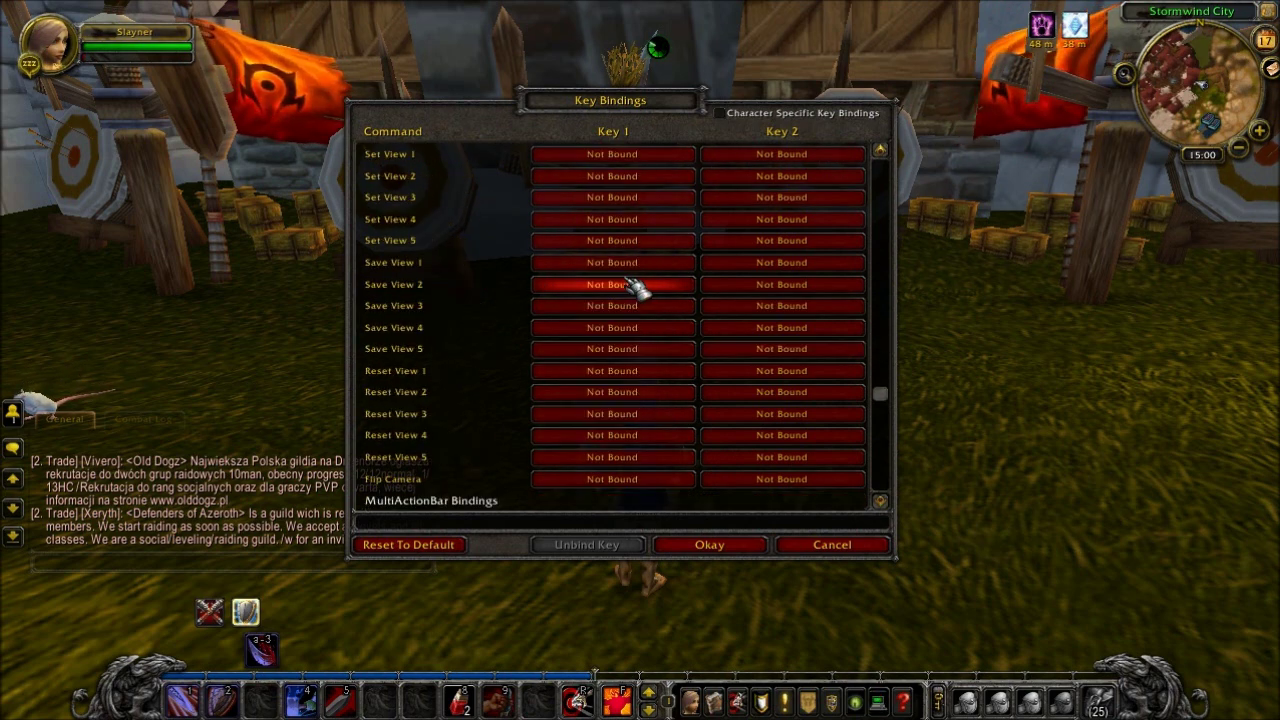
{"action": "scroll", "coordinate": [637, 287], "scroll_direction": "up", "scroll_amount": 14}
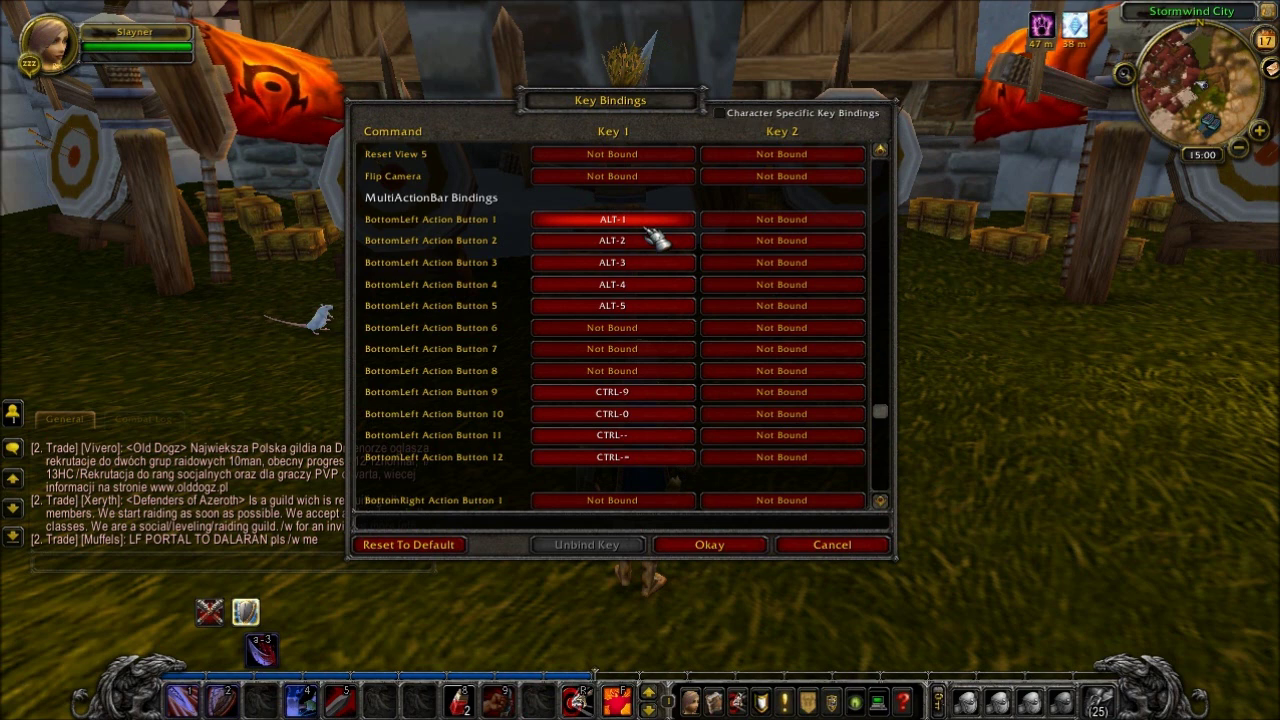
{"action": "key", "text": "Escape"}
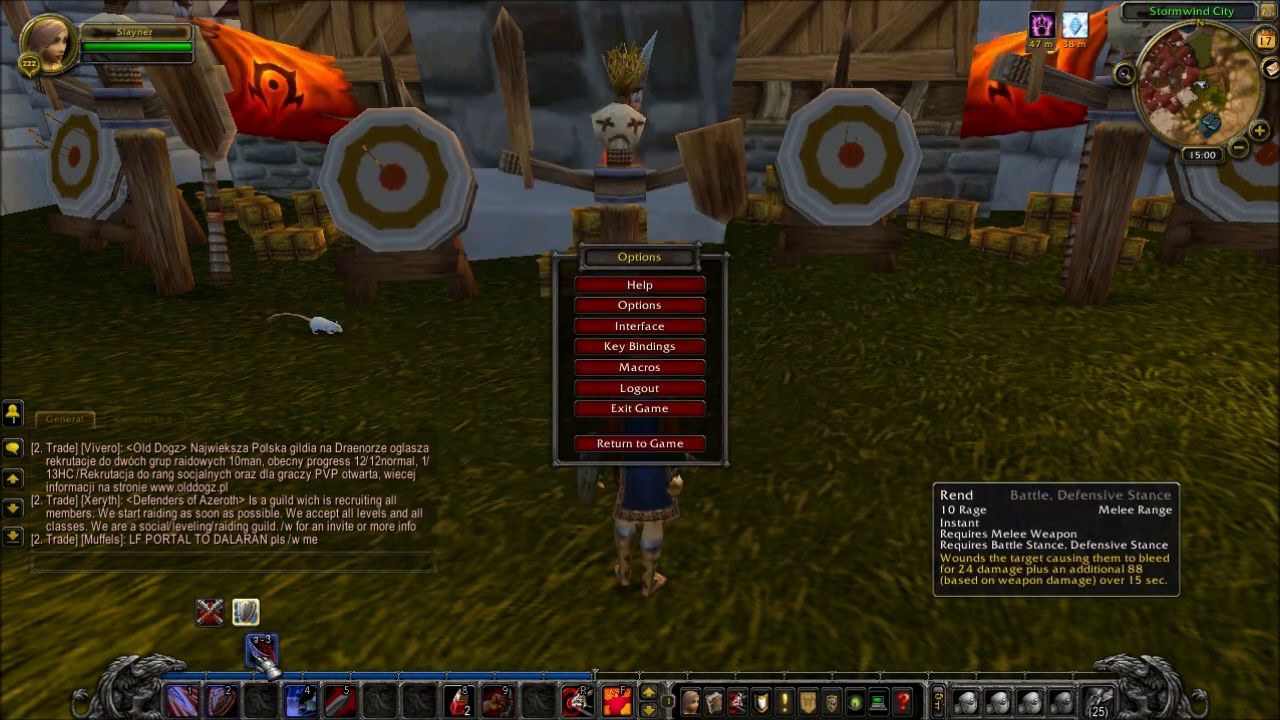
{"action": "key", "text": "Escape"}
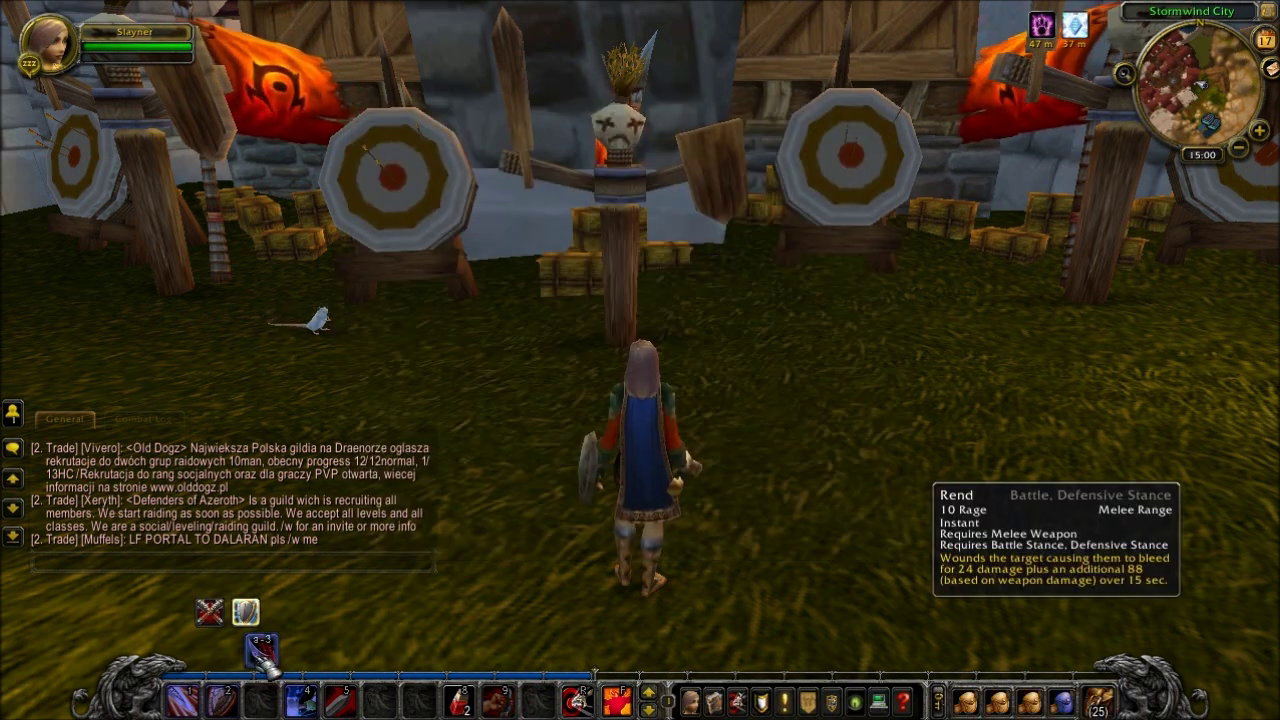
Step: Step toward the nearest Training Dummy and try Rend from the bottom left bar plus the main bar slot 1 ability on it
{"action": "key", "text": "w"}
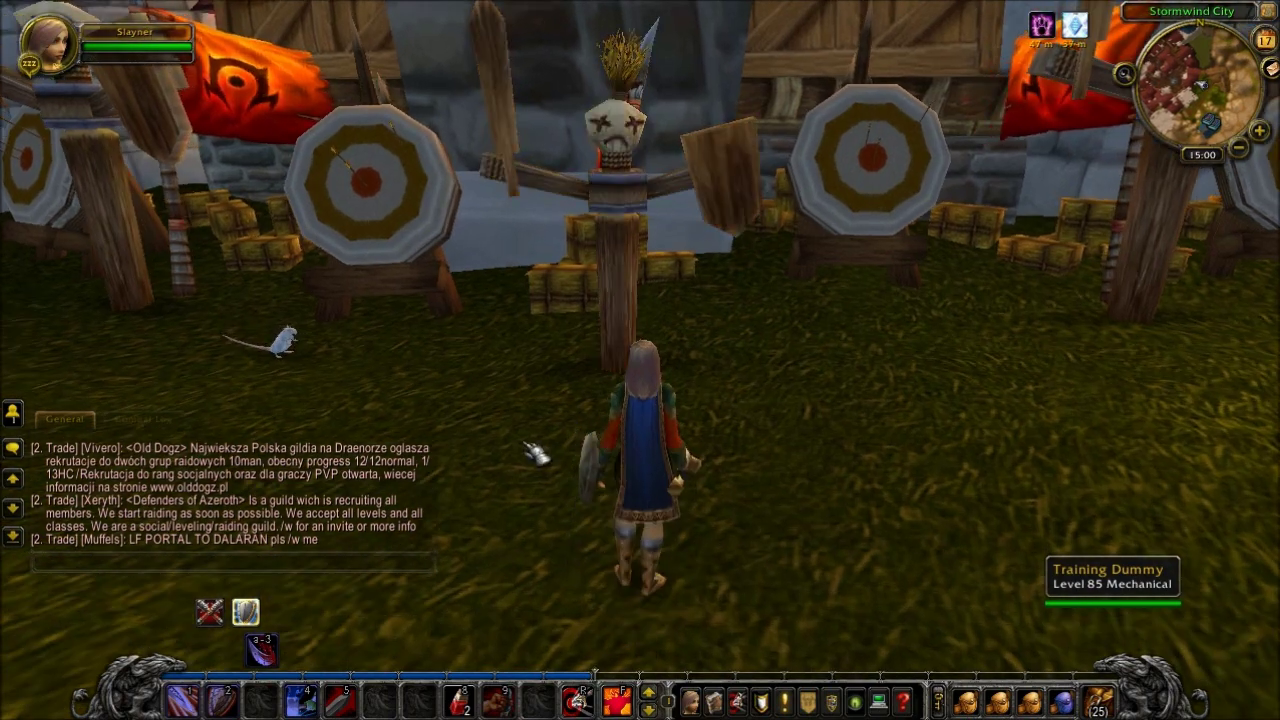
{"action": "key", "text": "alt+3"}
{"action": "key", "text": "alt+3"}
{"action": "key", "text": "1"}
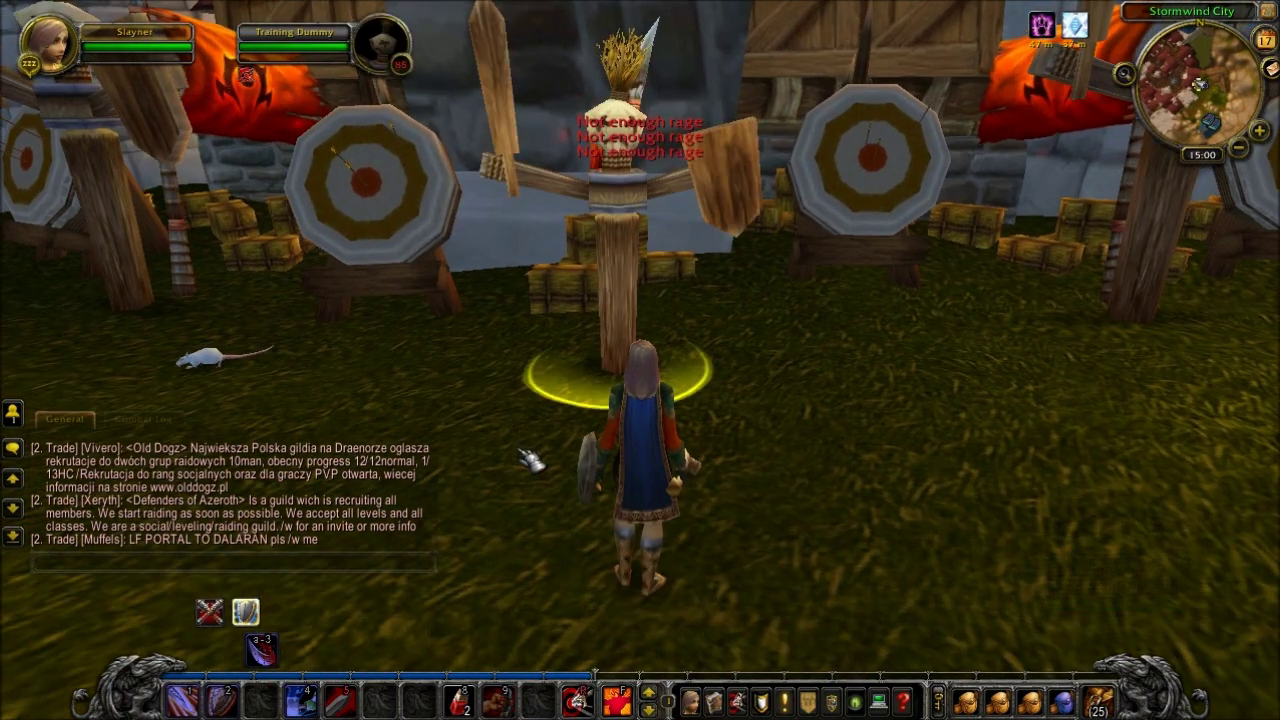
Step: Attack the nearest Training Dummy in melee and use the abilities in main bar slots 2 and 4 on it
{"action": "right_click", "coordinate": [632, 298]}
{"action": "key", "text": "w"}
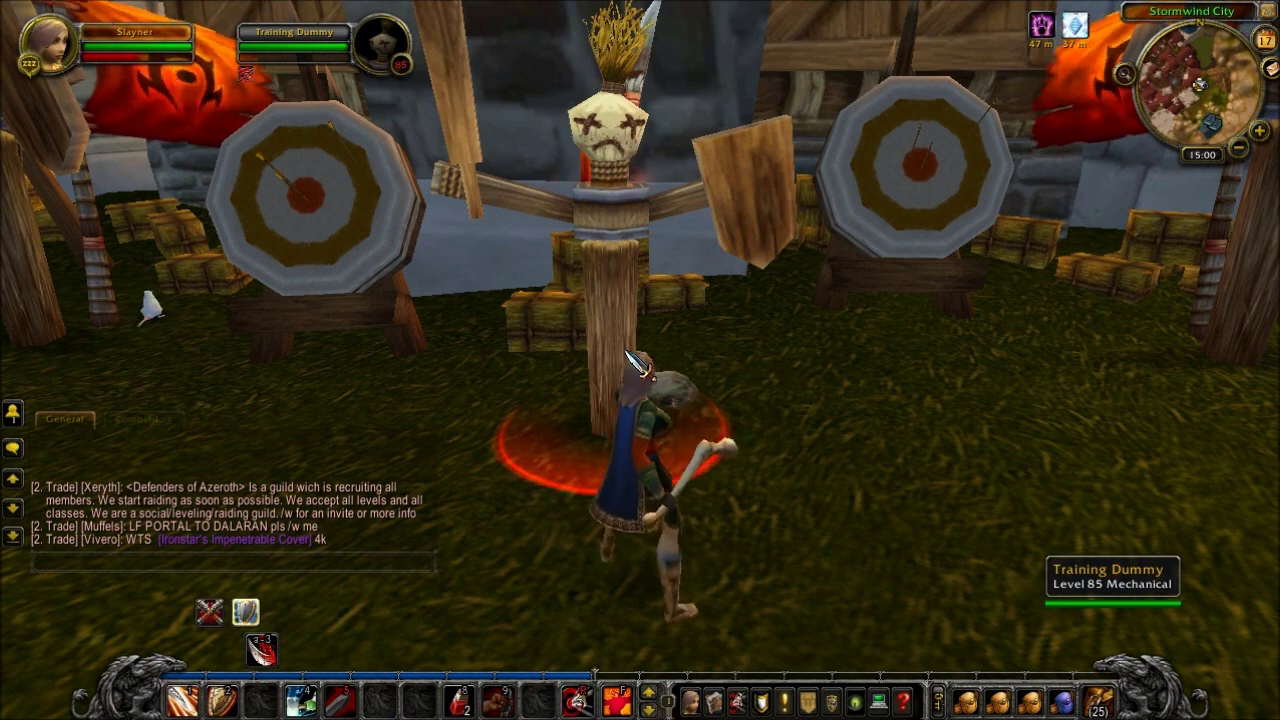
{"action": "key", "text": "2"}
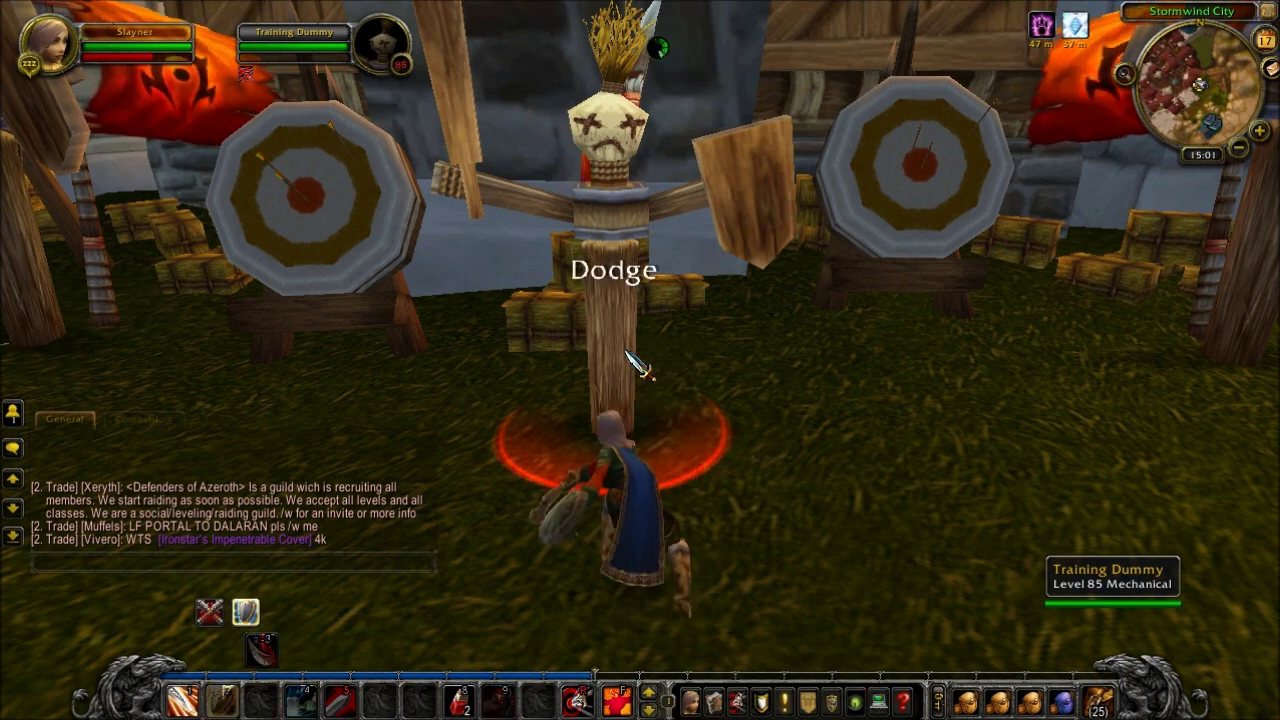
{"action": "key", "text": "4"}
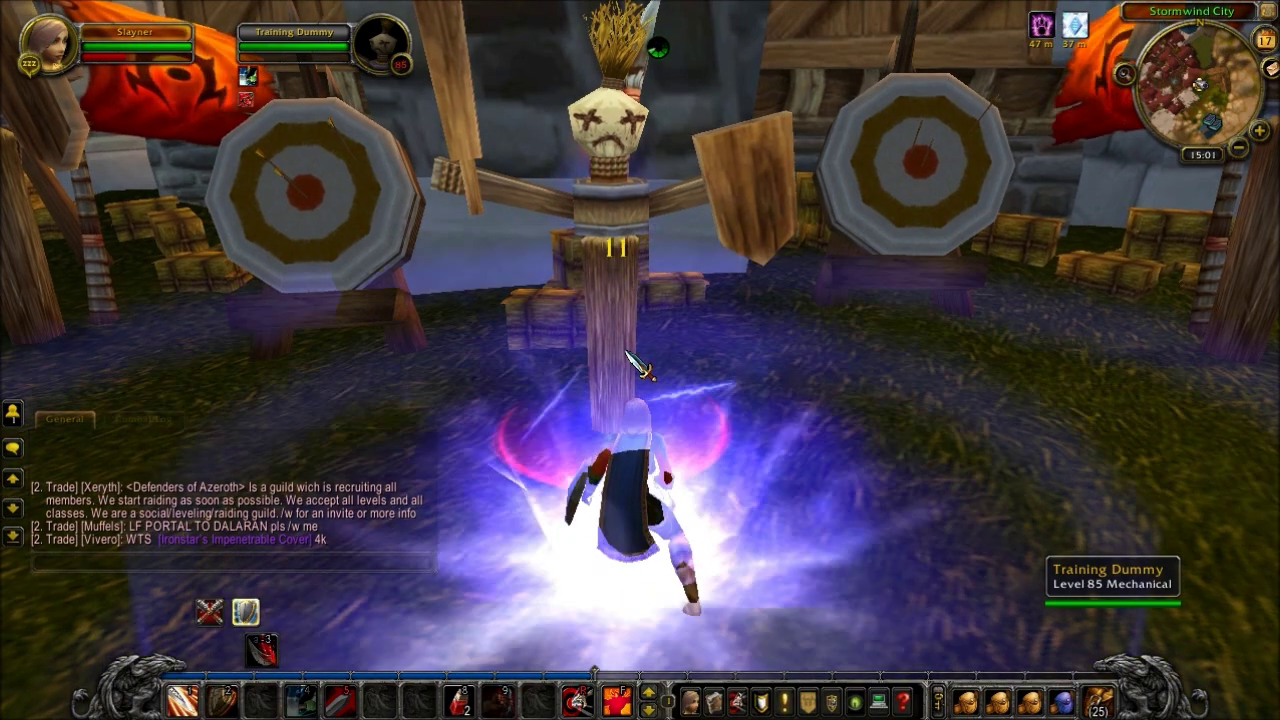